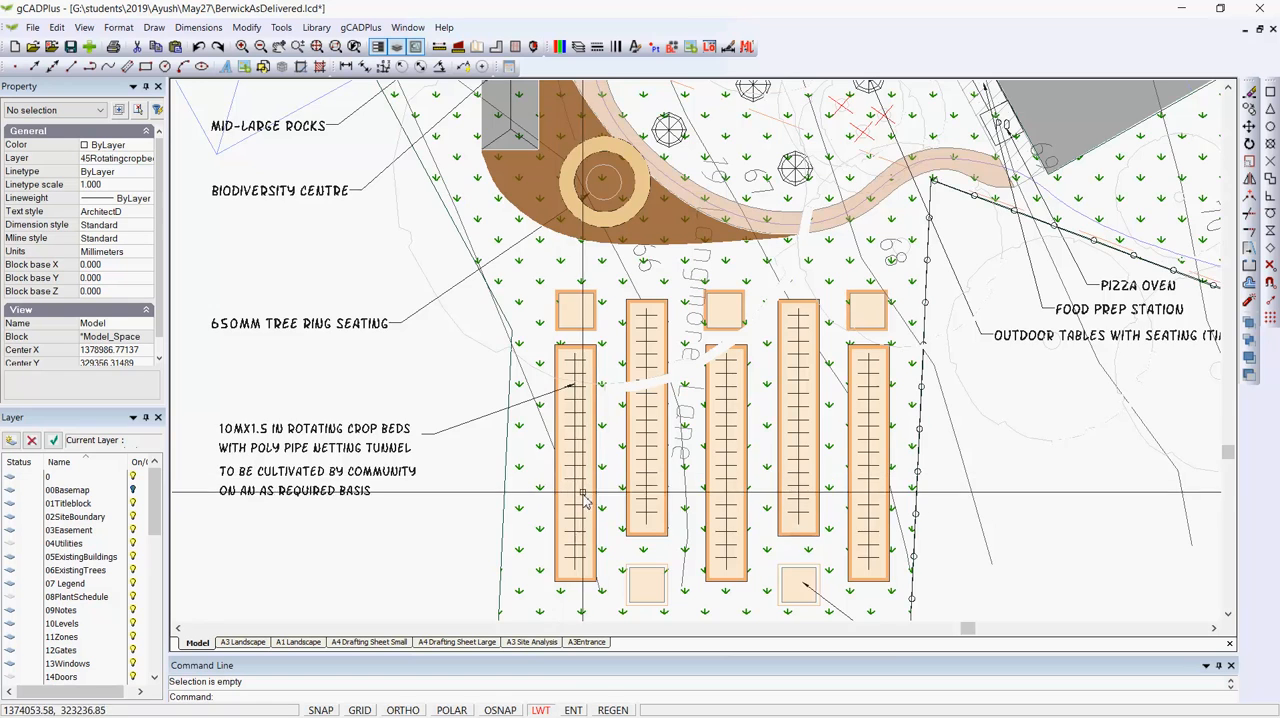
- Send the grass hatch on the turf layer to the back of the draw order
scroll(578, 490, down, 2)
scroll(582, 490, down, 1)
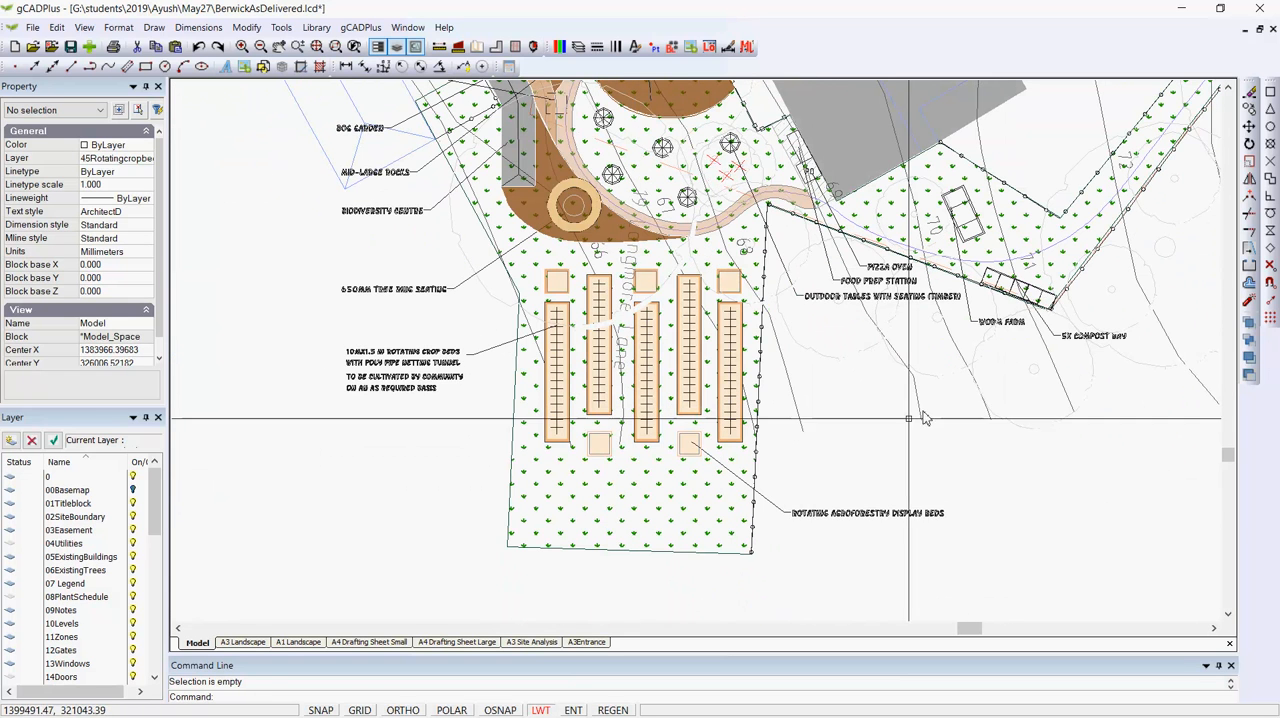
click(674, 500)
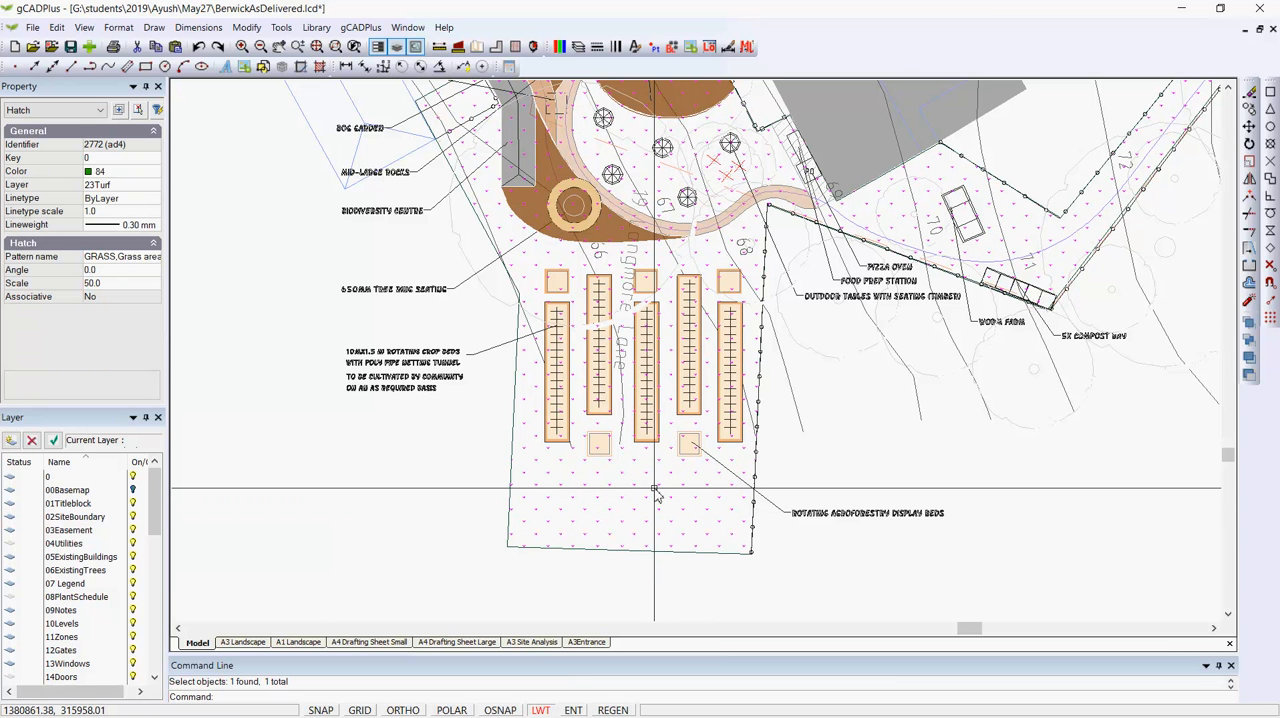
key(Escape)
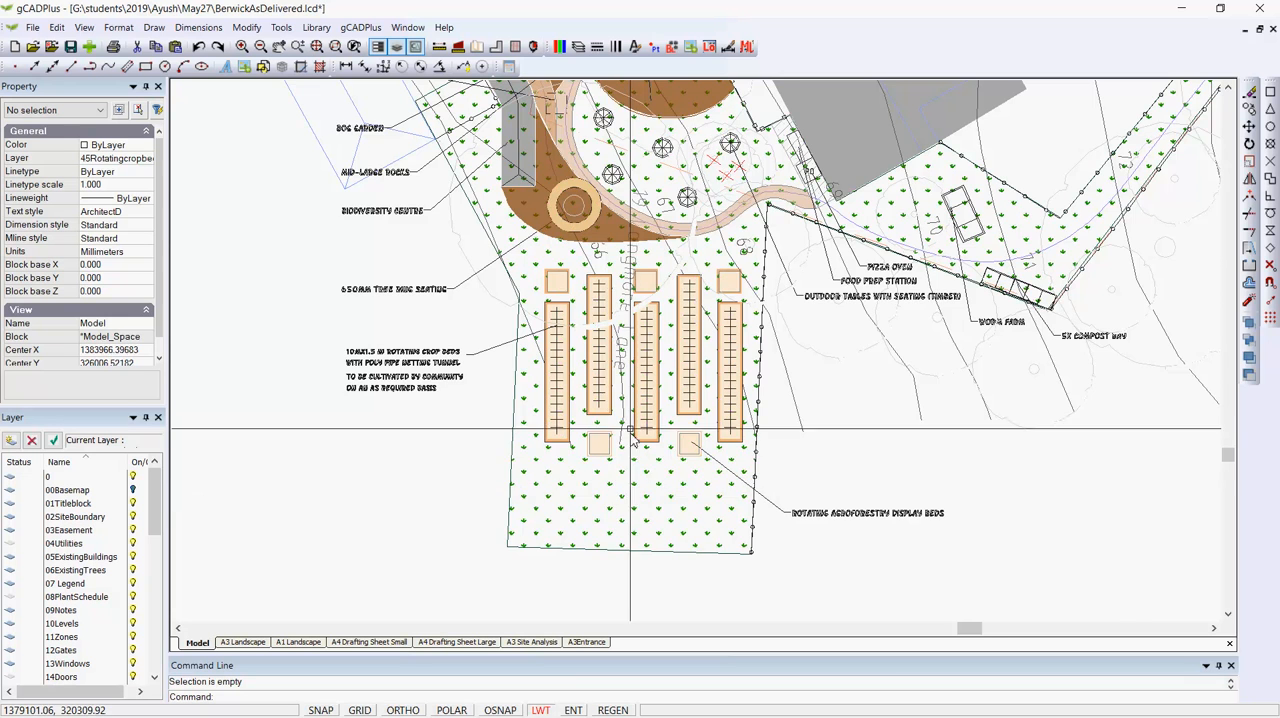
scroll(634, 354, up, 2)
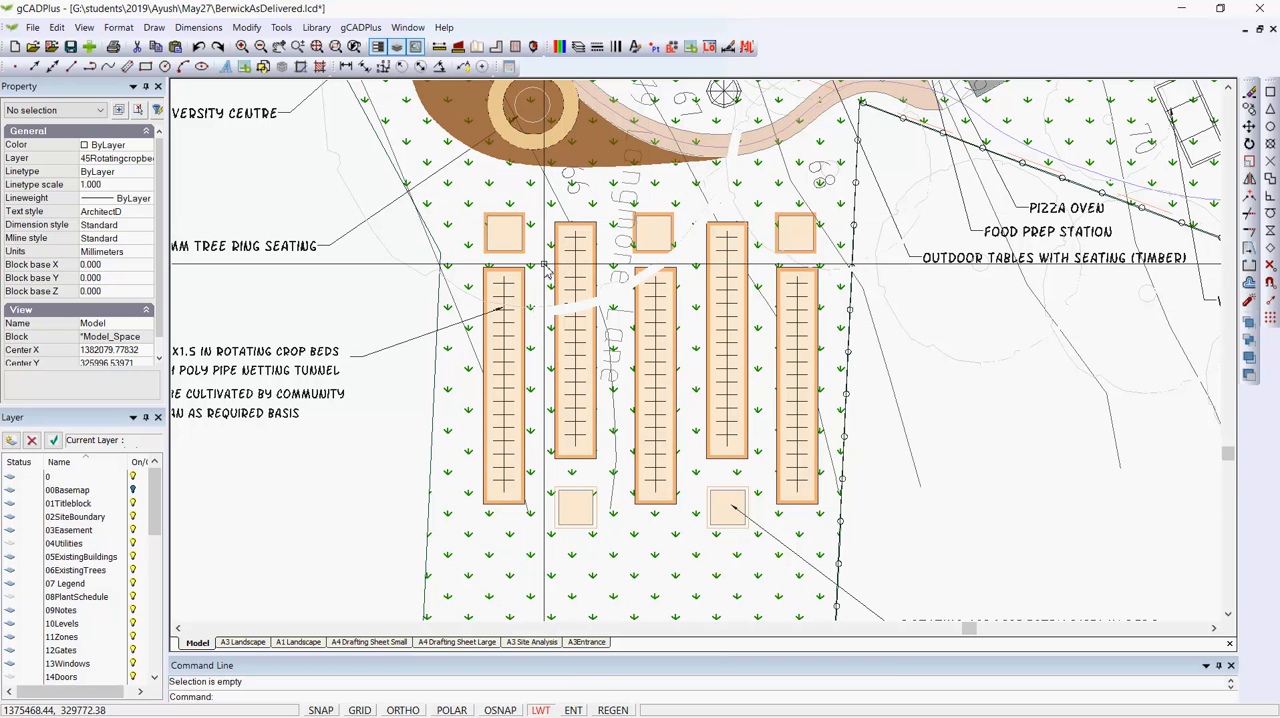
click(532, 476)
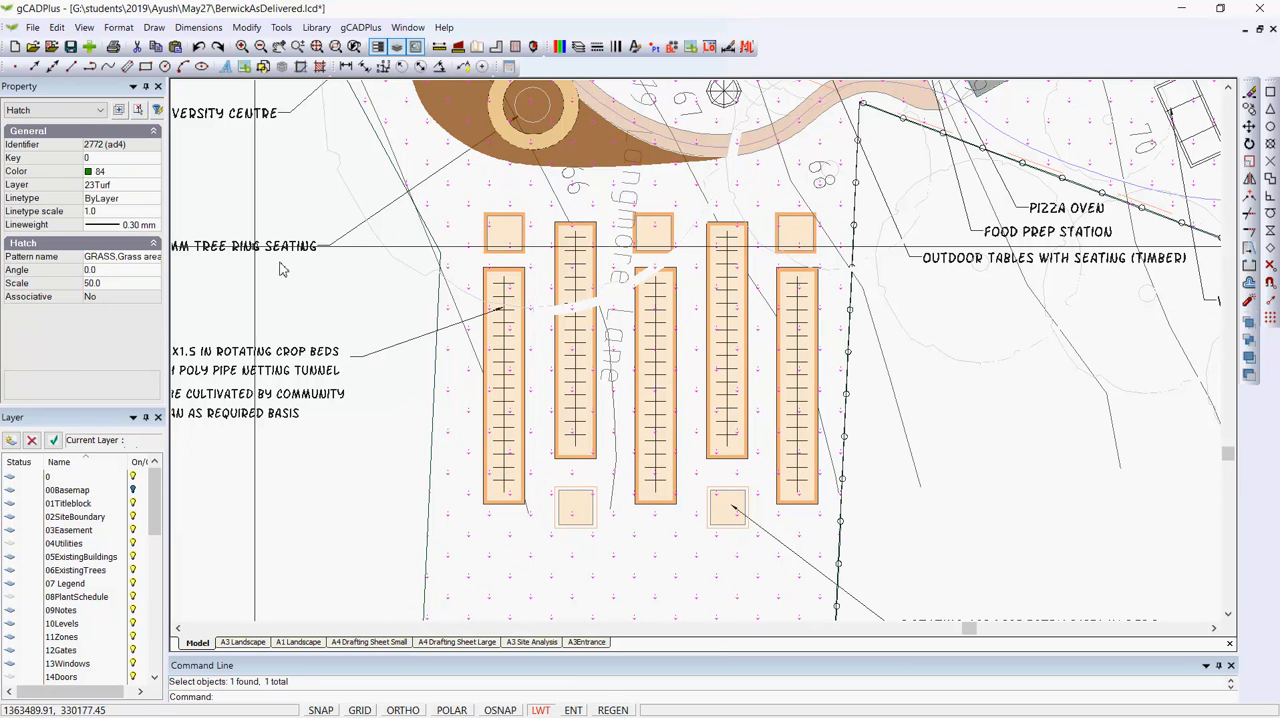
click(281, 27)
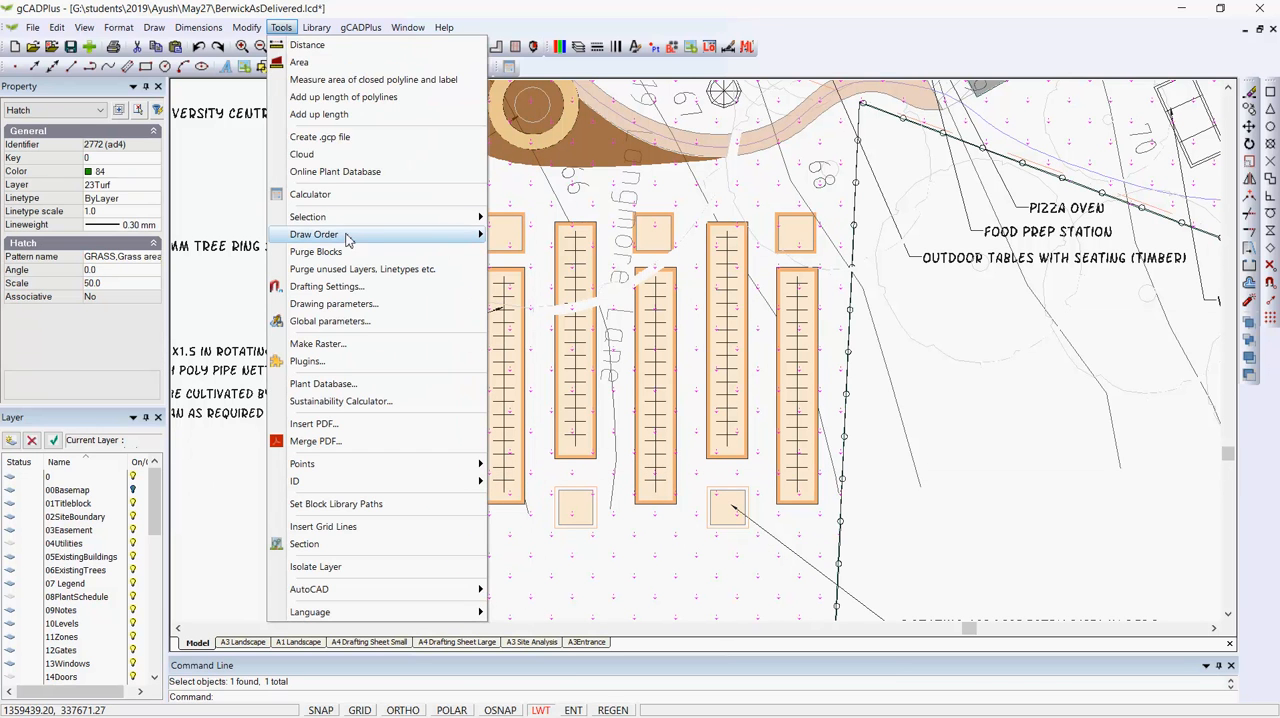
mouse_move(447, 236)
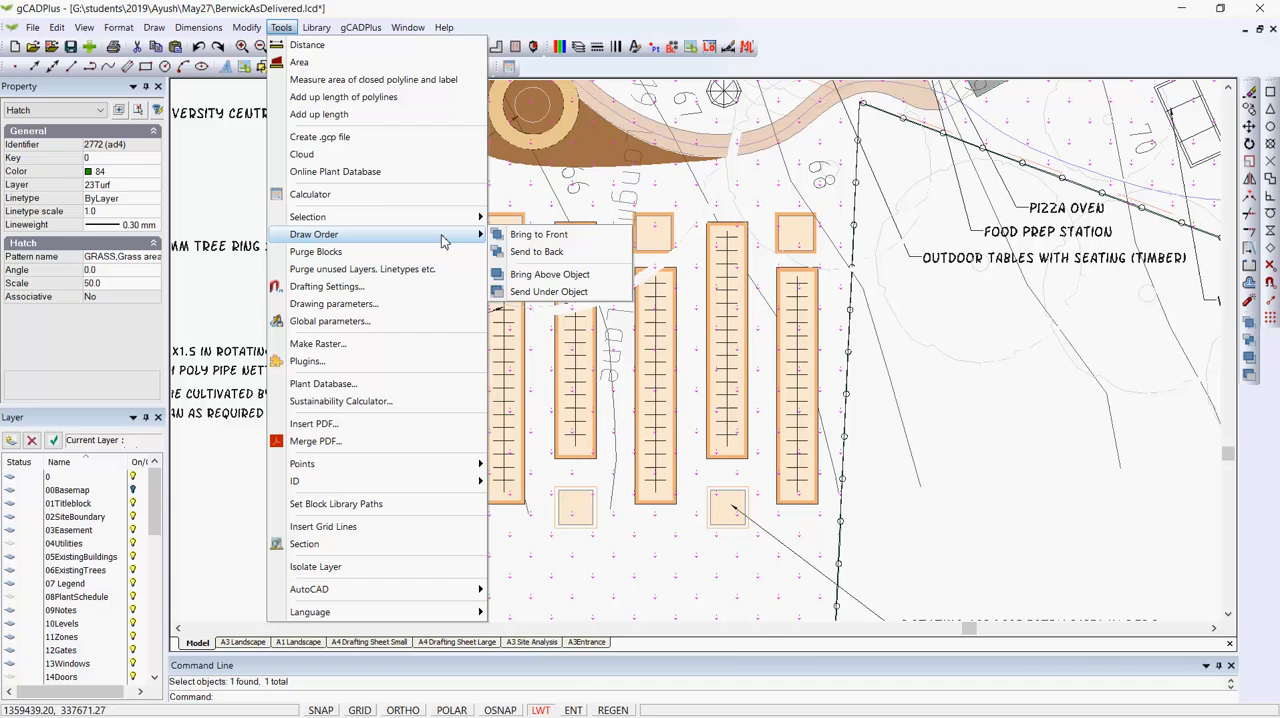
click(537, 252)
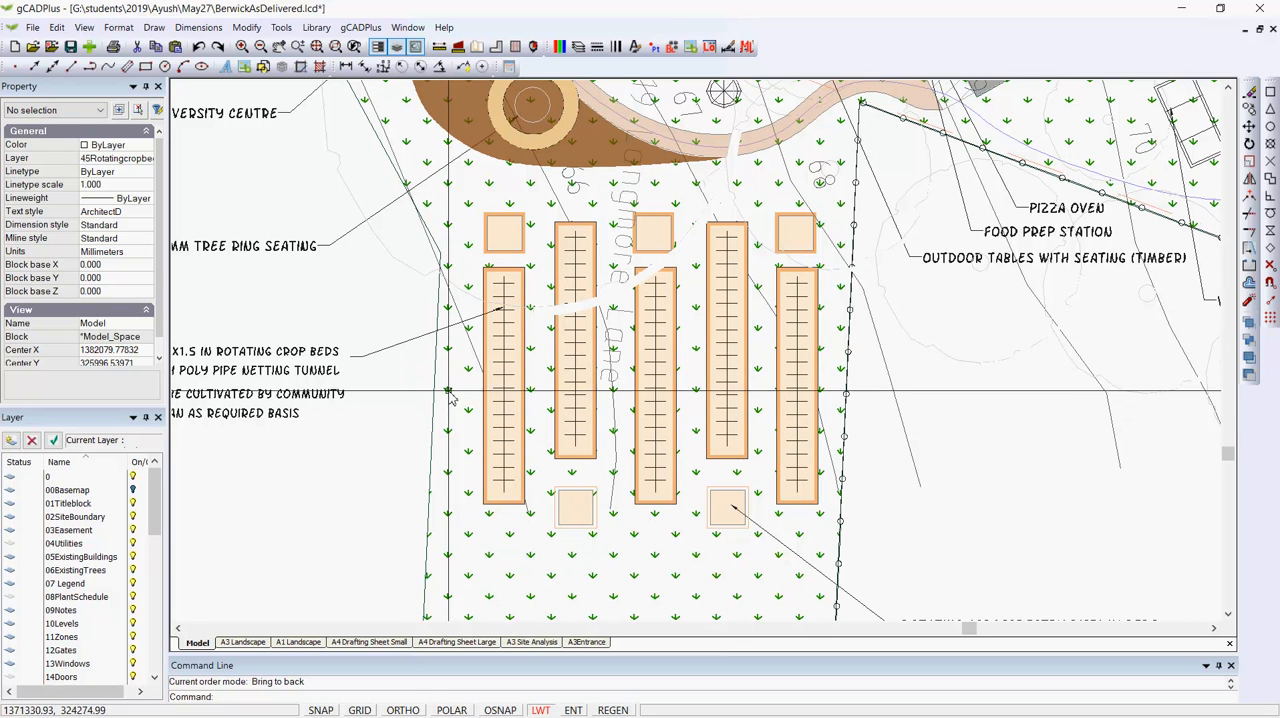
- Send the turf grass hatch under the brown mulched area around the tree ring seating, using that area as the reference object
middle_drag(411, 398, 600, 374)
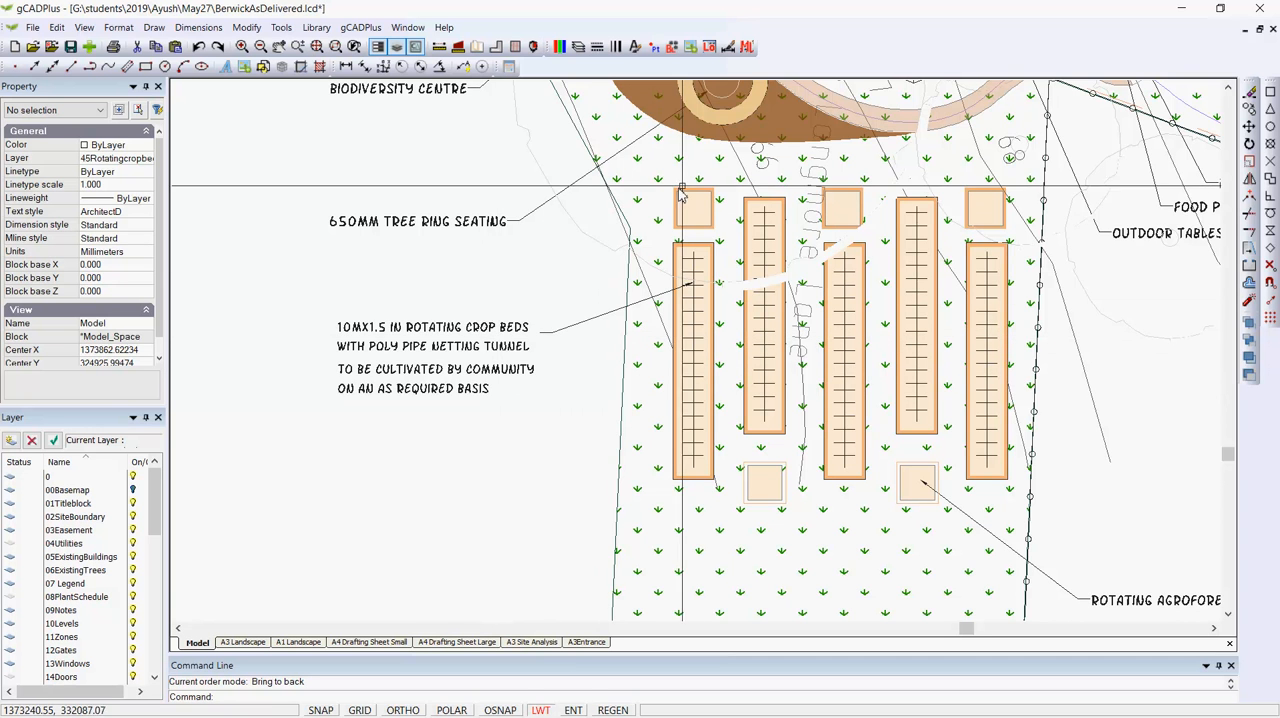
middle_drag(636, 432, 620, 457)
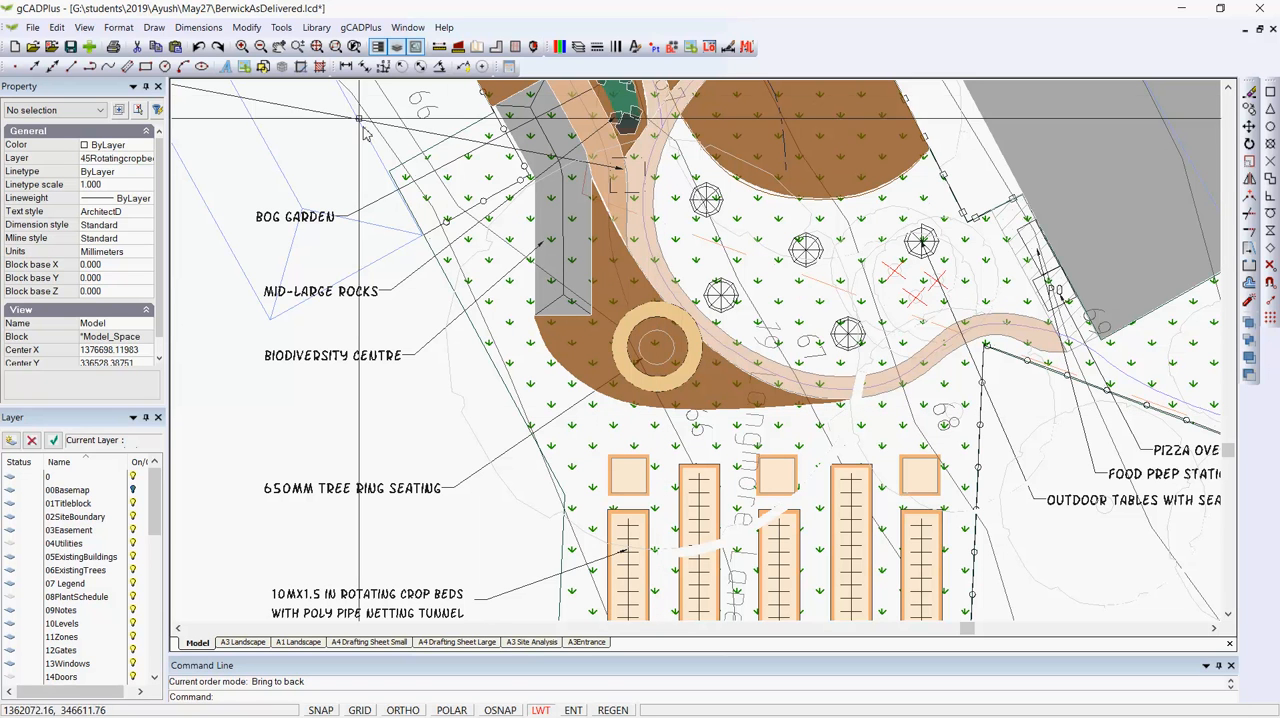
click(281, 27)
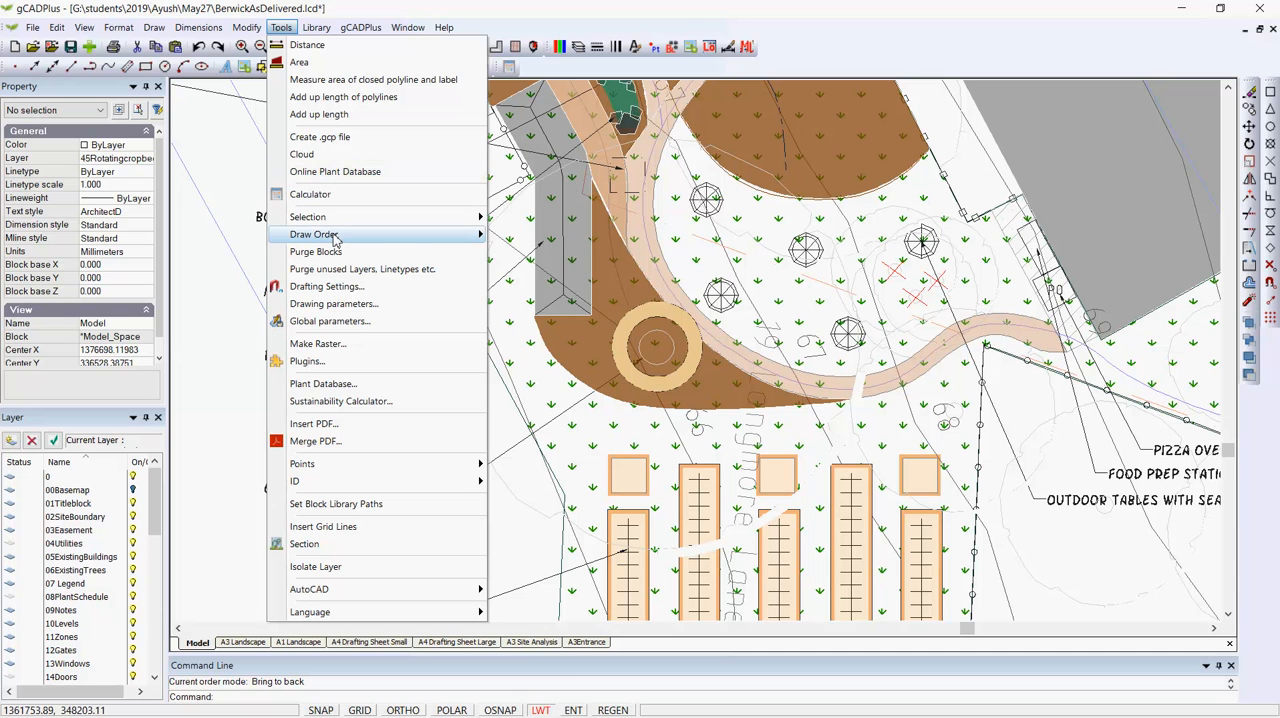
mouse_move(367, 235)
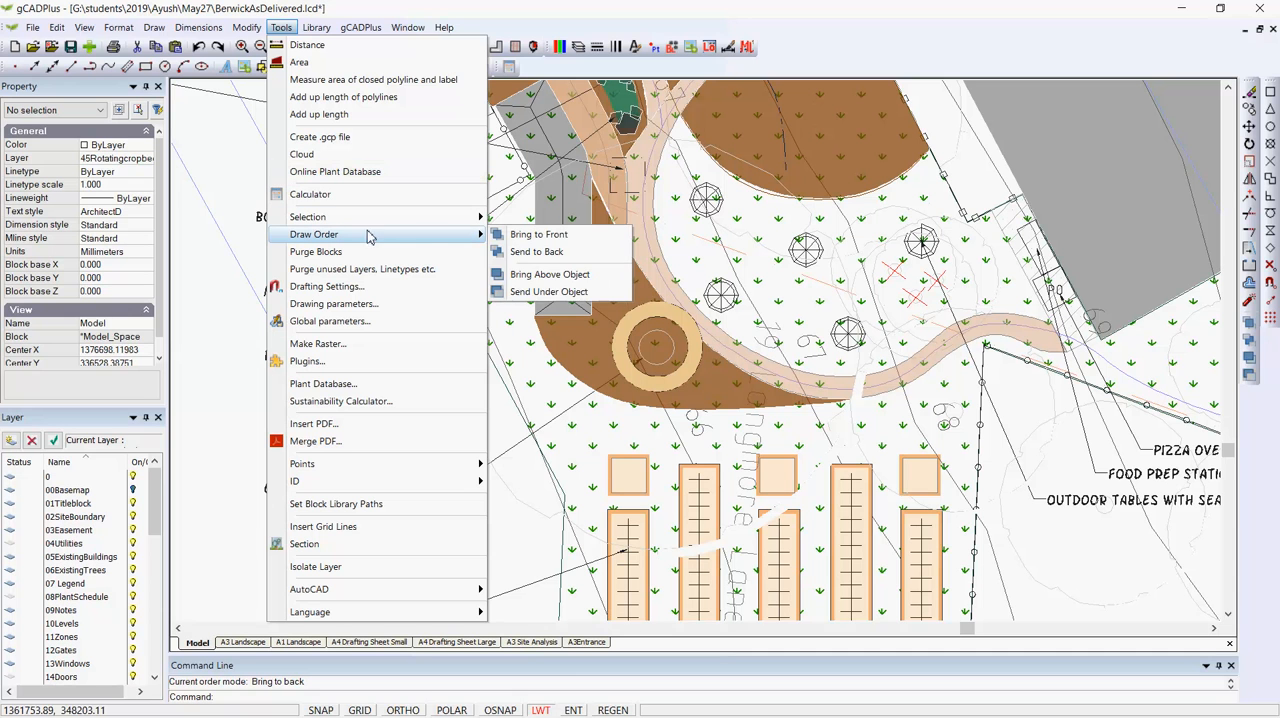
click(547, 292)
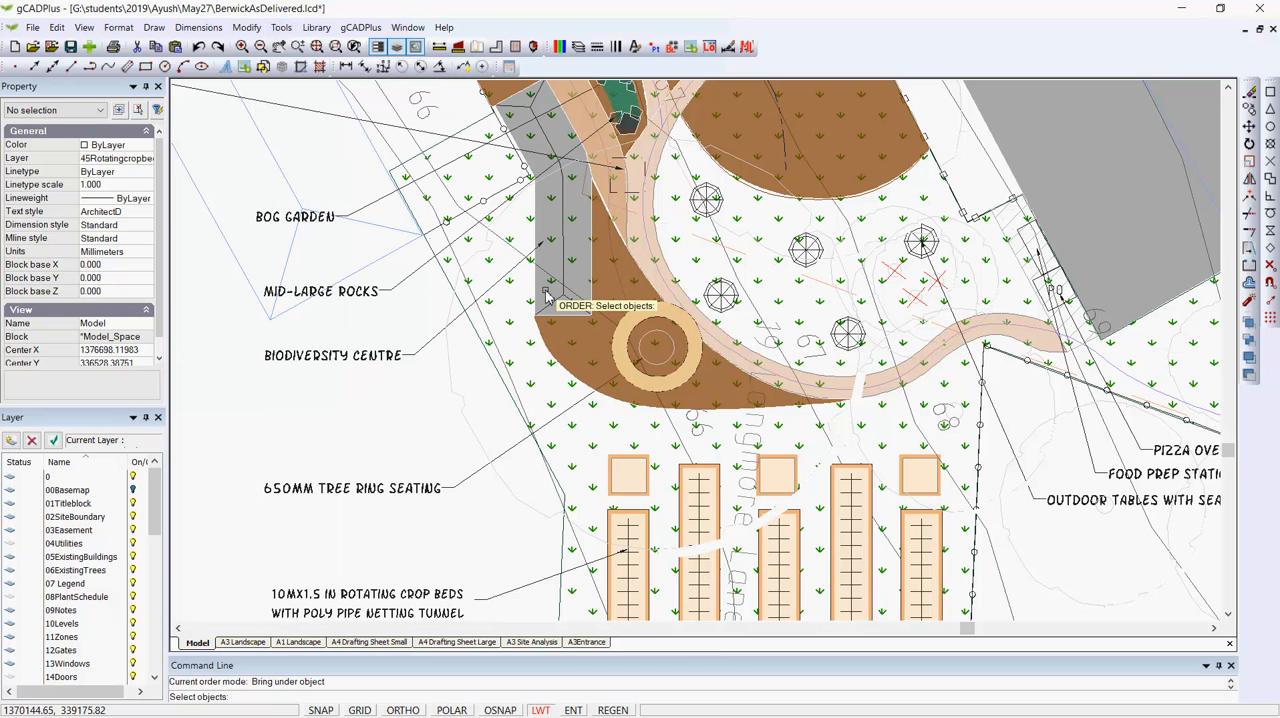
click(564, 398)
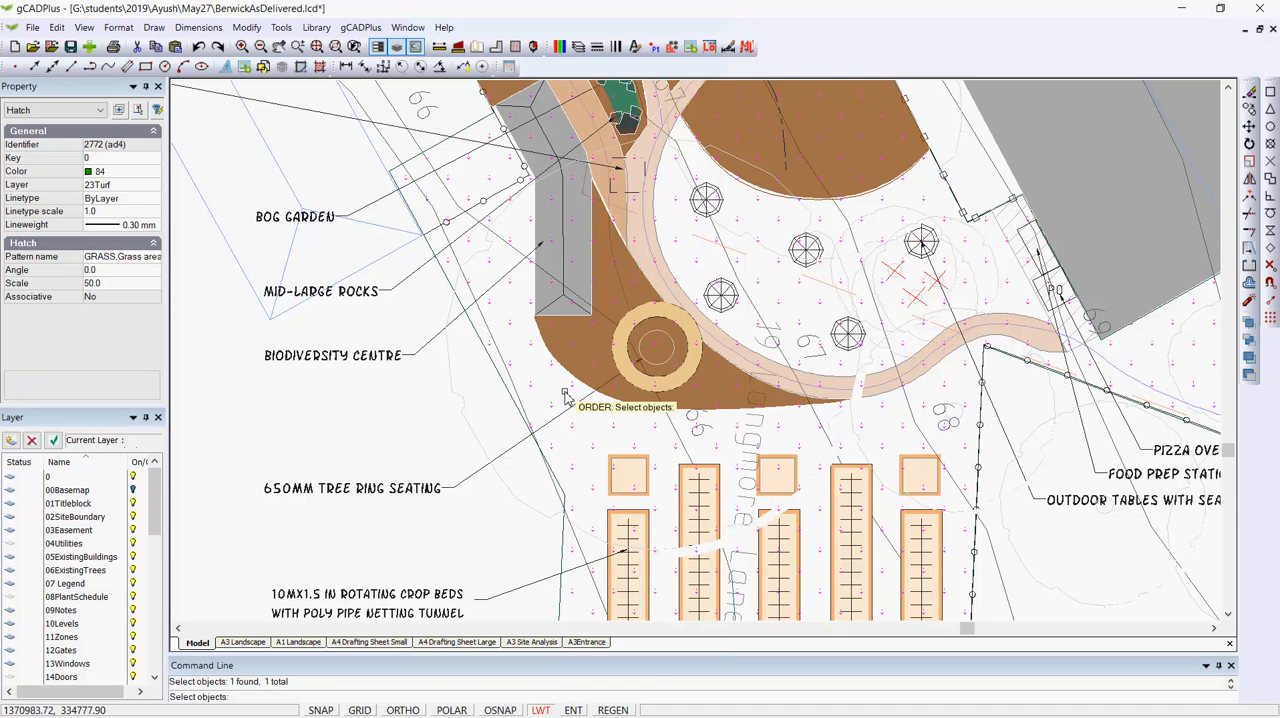
key(Return)
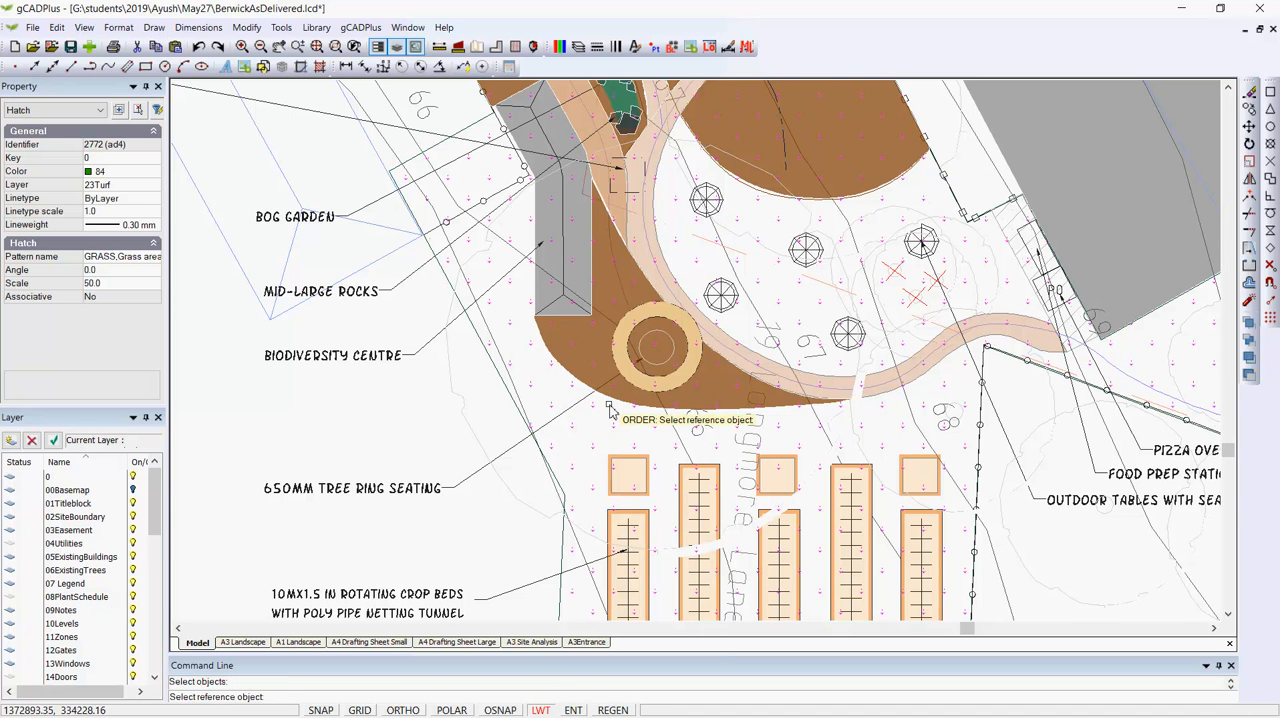
click(585, 425)
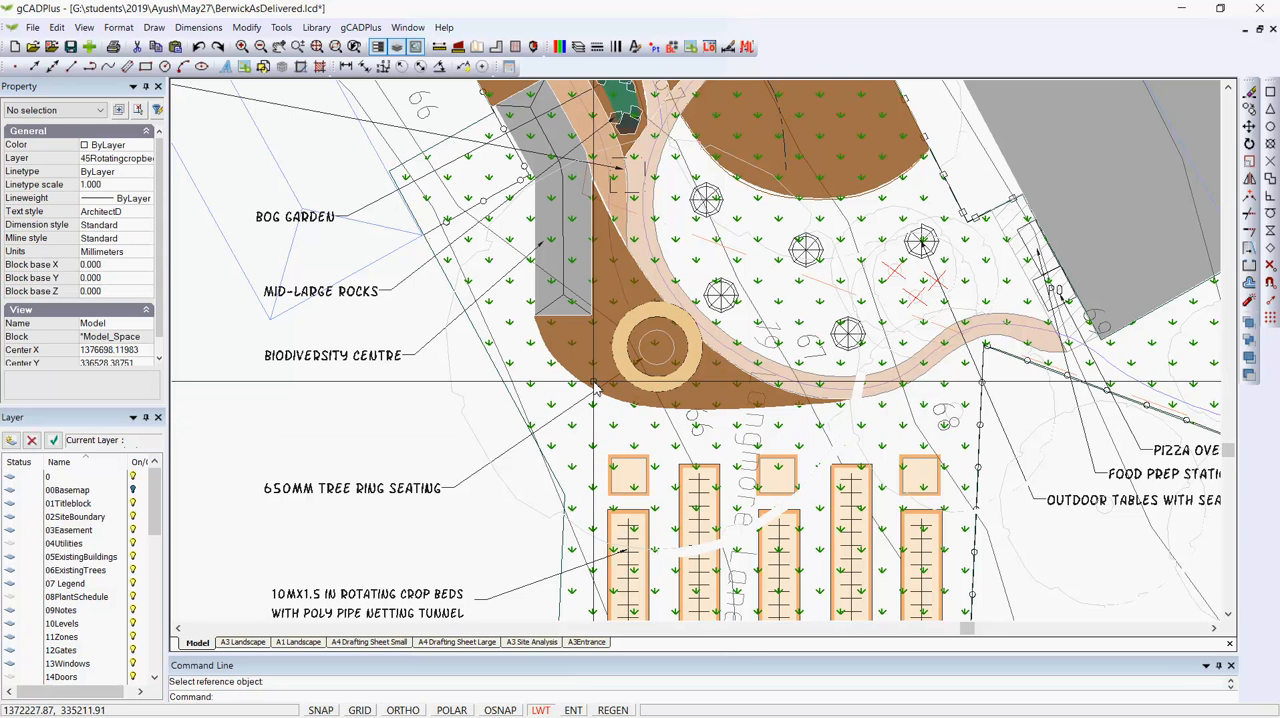
- Check the transparency values of the mulched area around the tree ring seating and of the curved gravel path
scroll(560, 348, up, 1)
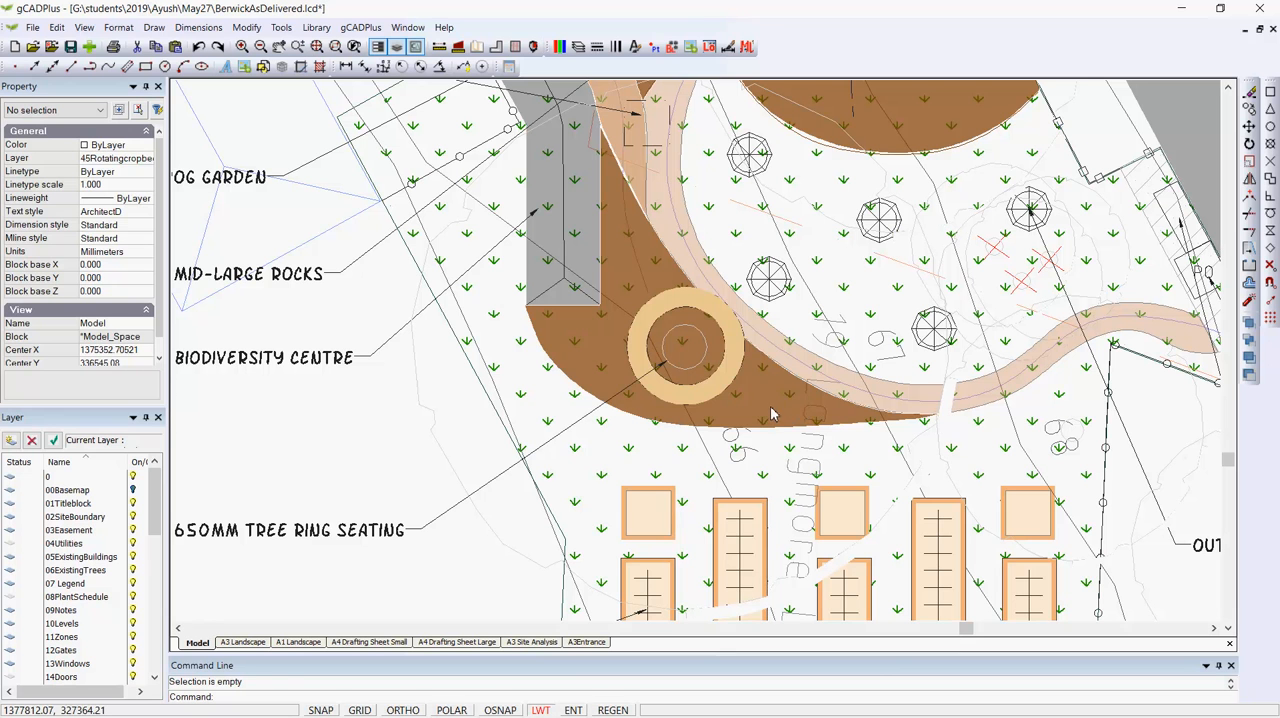
click(760, 402)
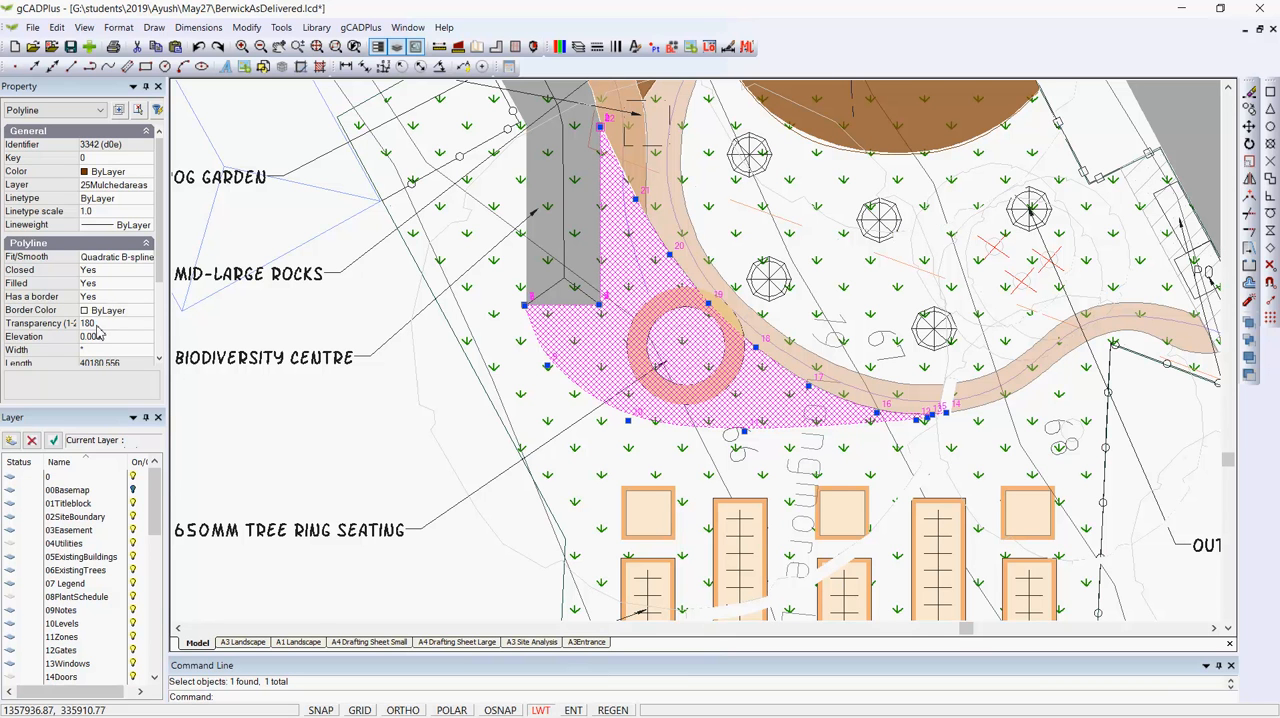
key(Escape)
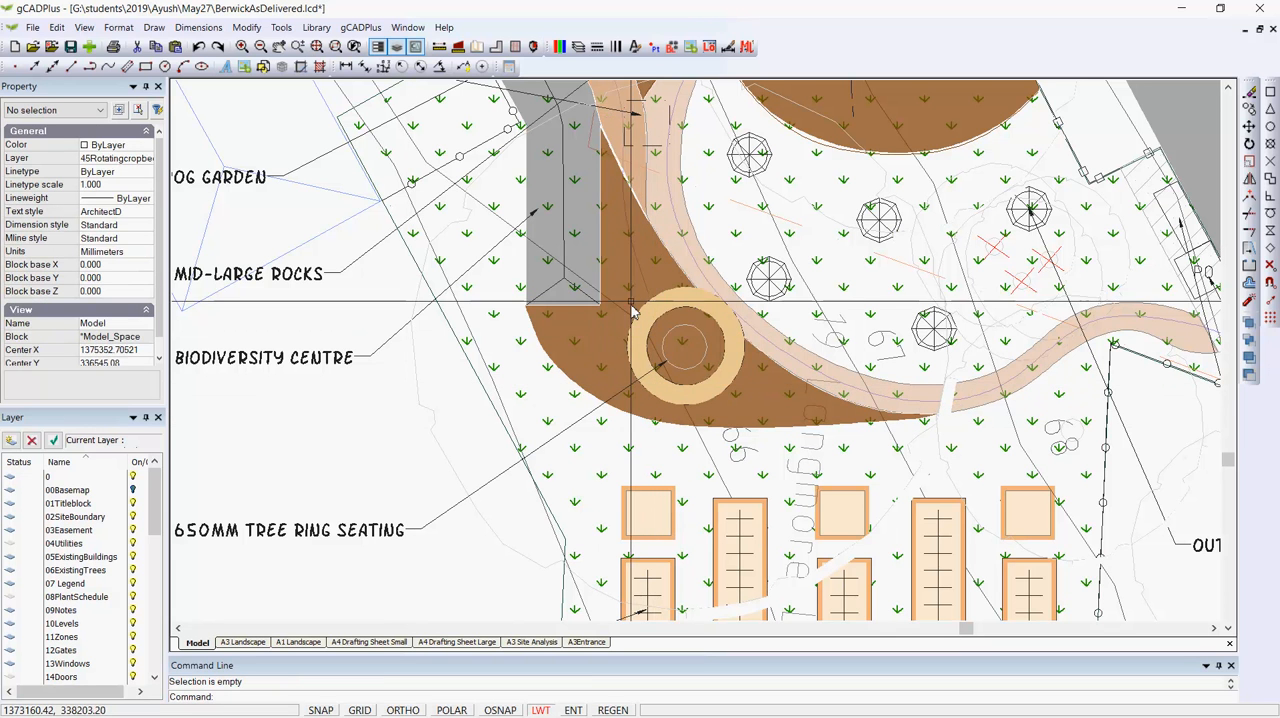
click(841, 376)
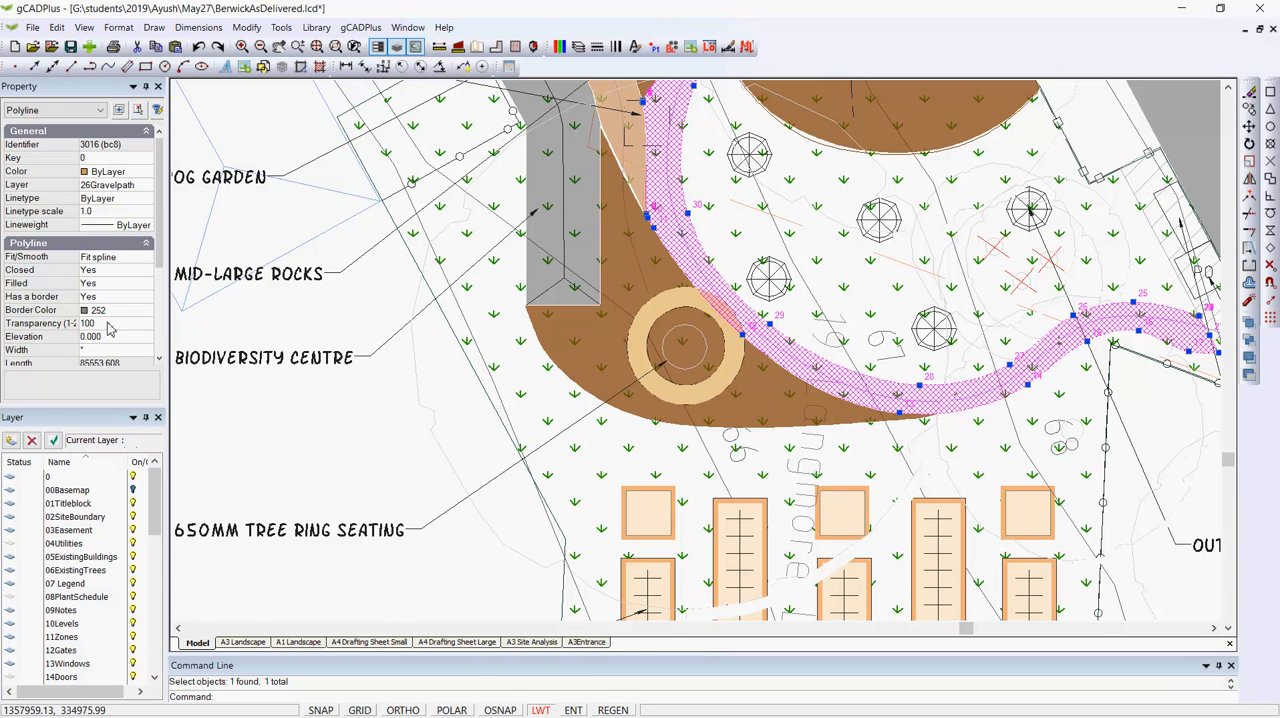
key(Escape)
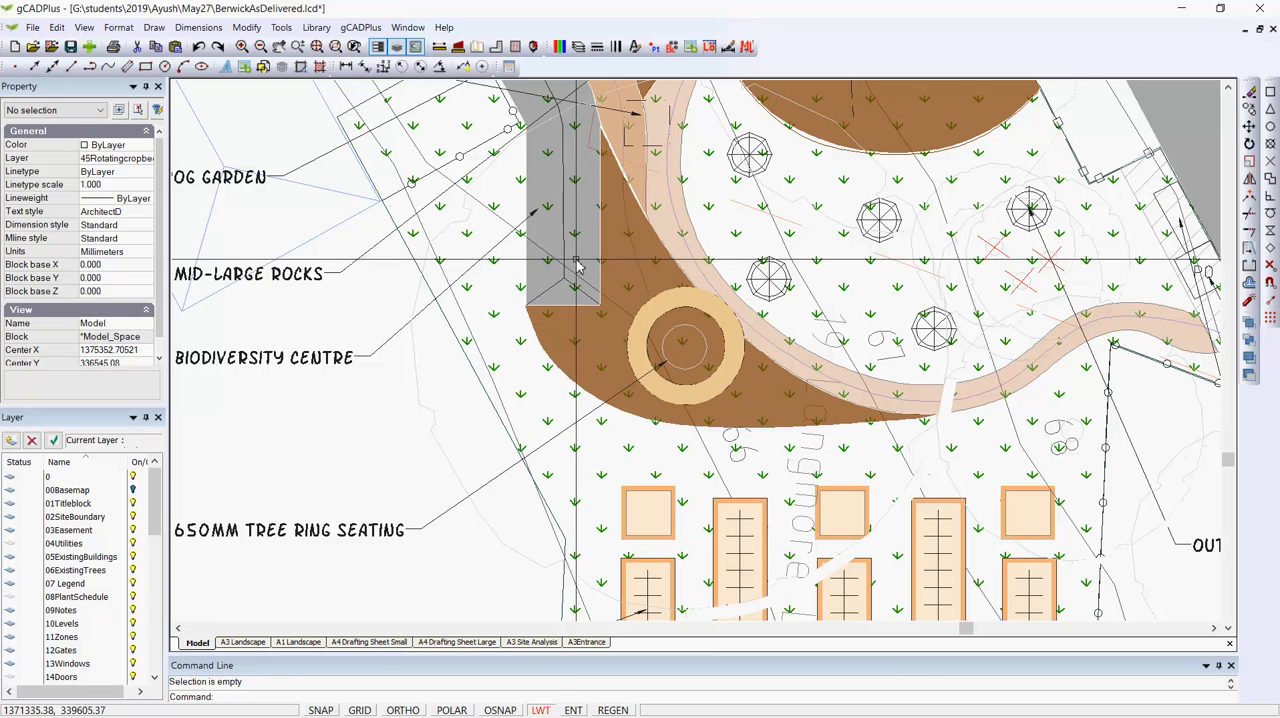
- Open the Biodiversity Centre block for editing, check its filled polyline's transparency, and leave the block editor
click(575, 261)
right_click(575, 261)
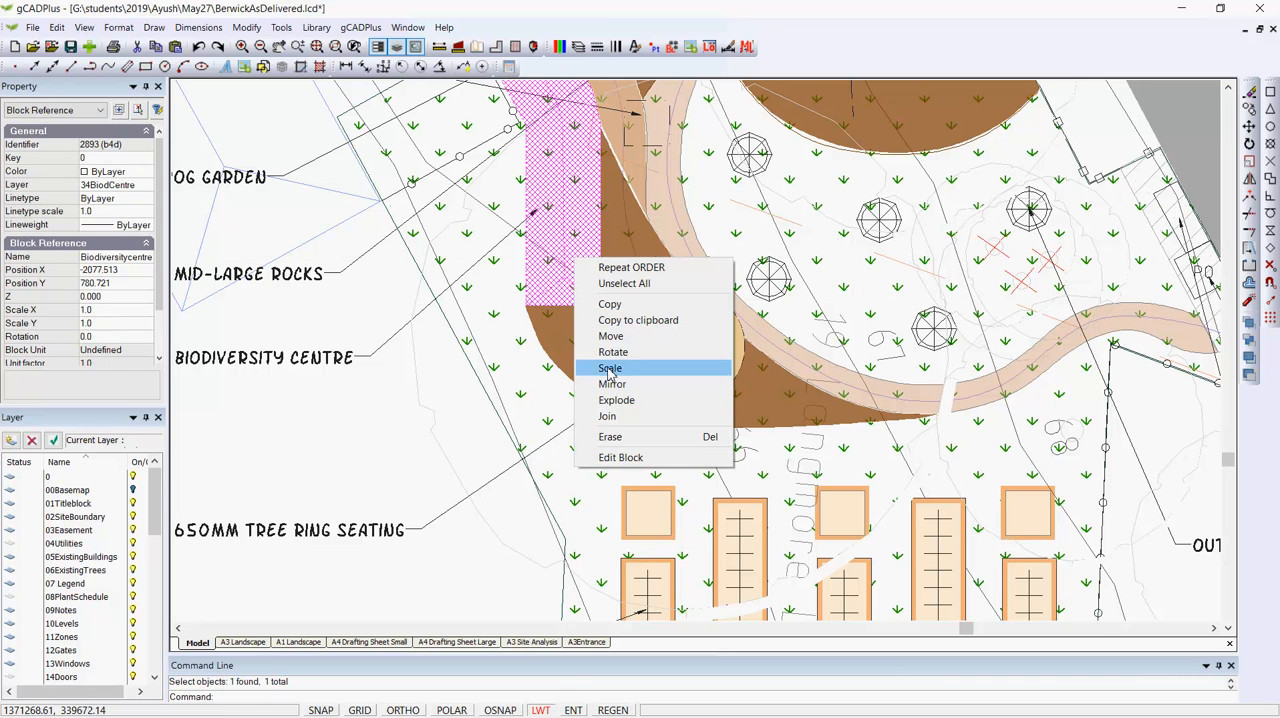
click(632, 459)
click(695, 385)
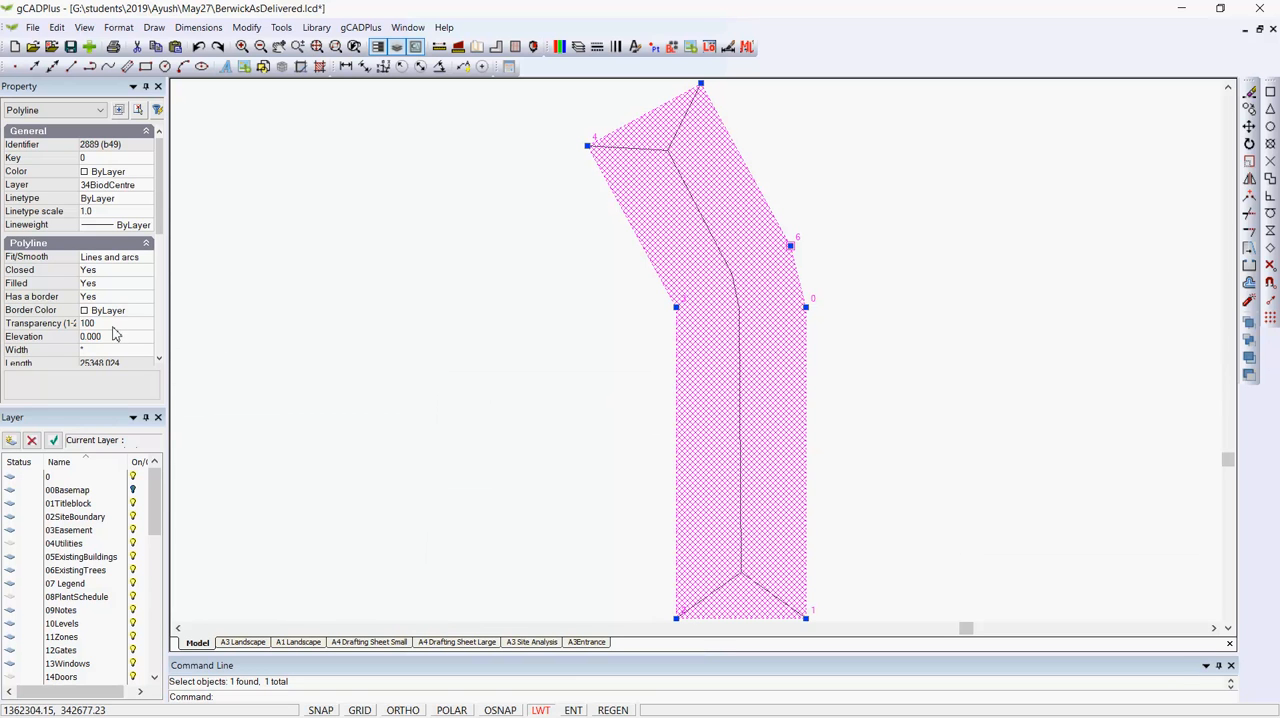
right_click(395, 343)
click(424, 347)
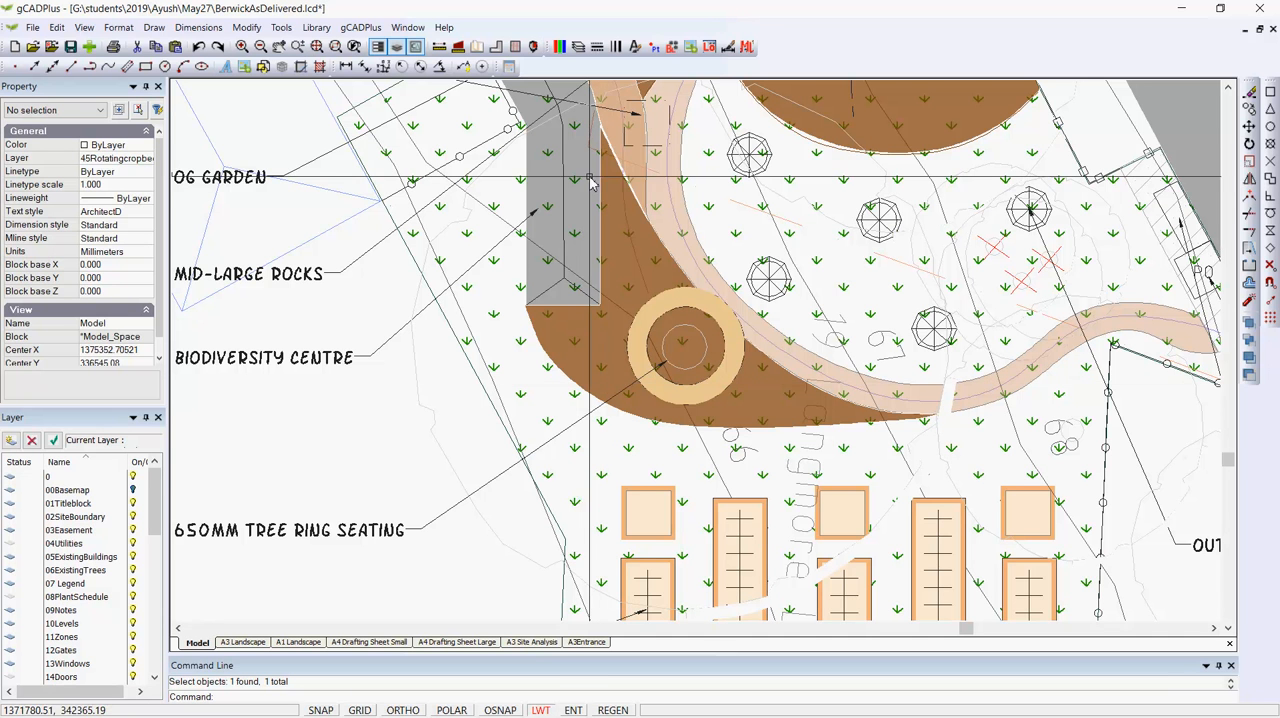
click(857, 145)
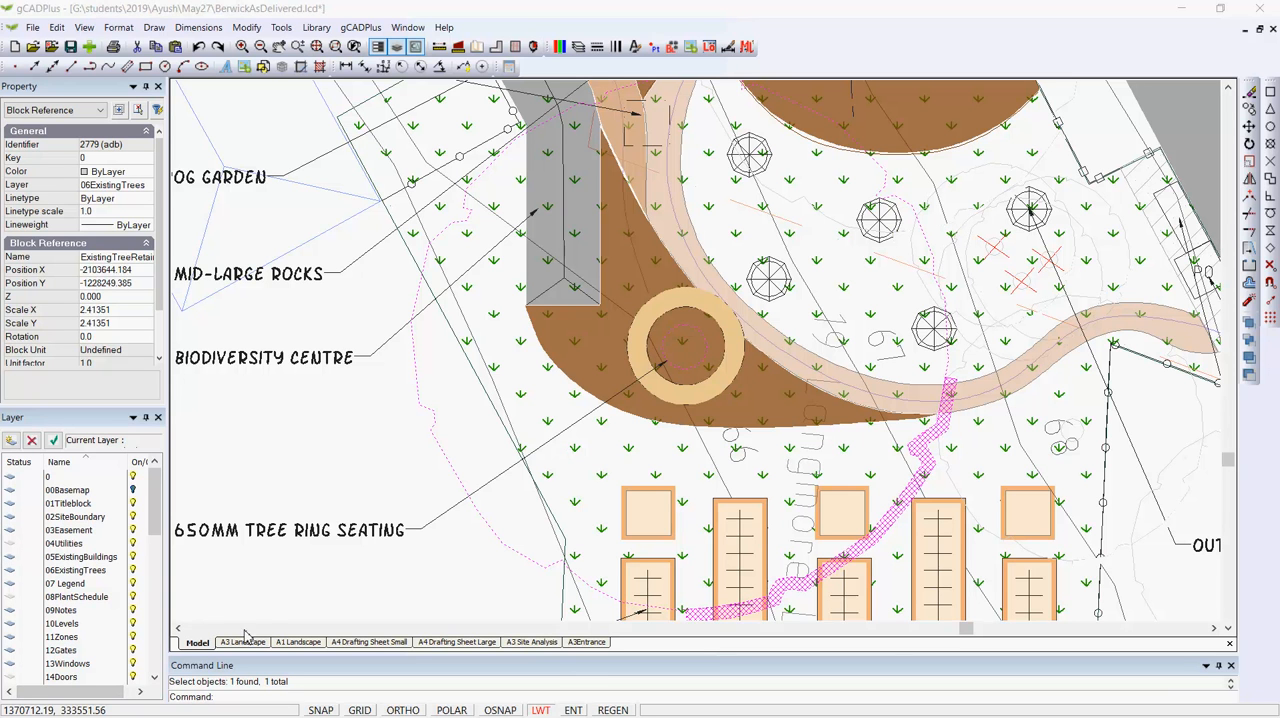
key(Escape)
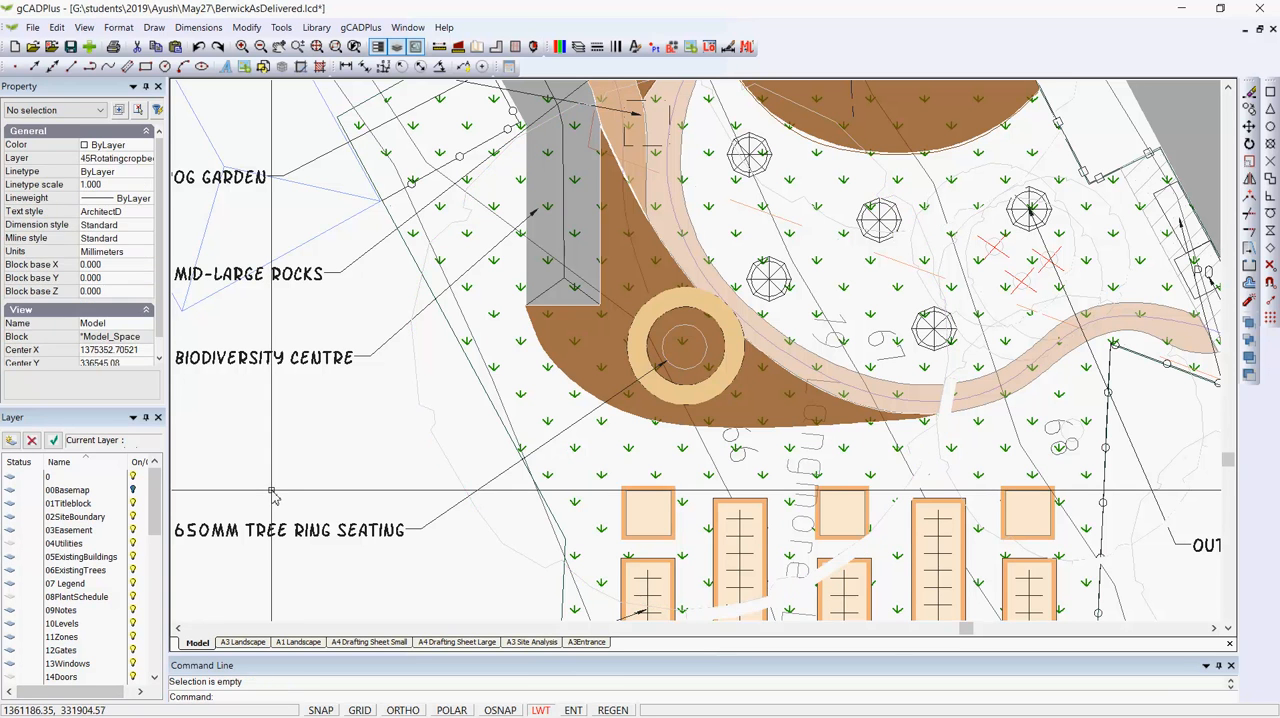
- Change the color of the mulched area around the tree ring seating to the true color 219,184,102
click(601, 346)
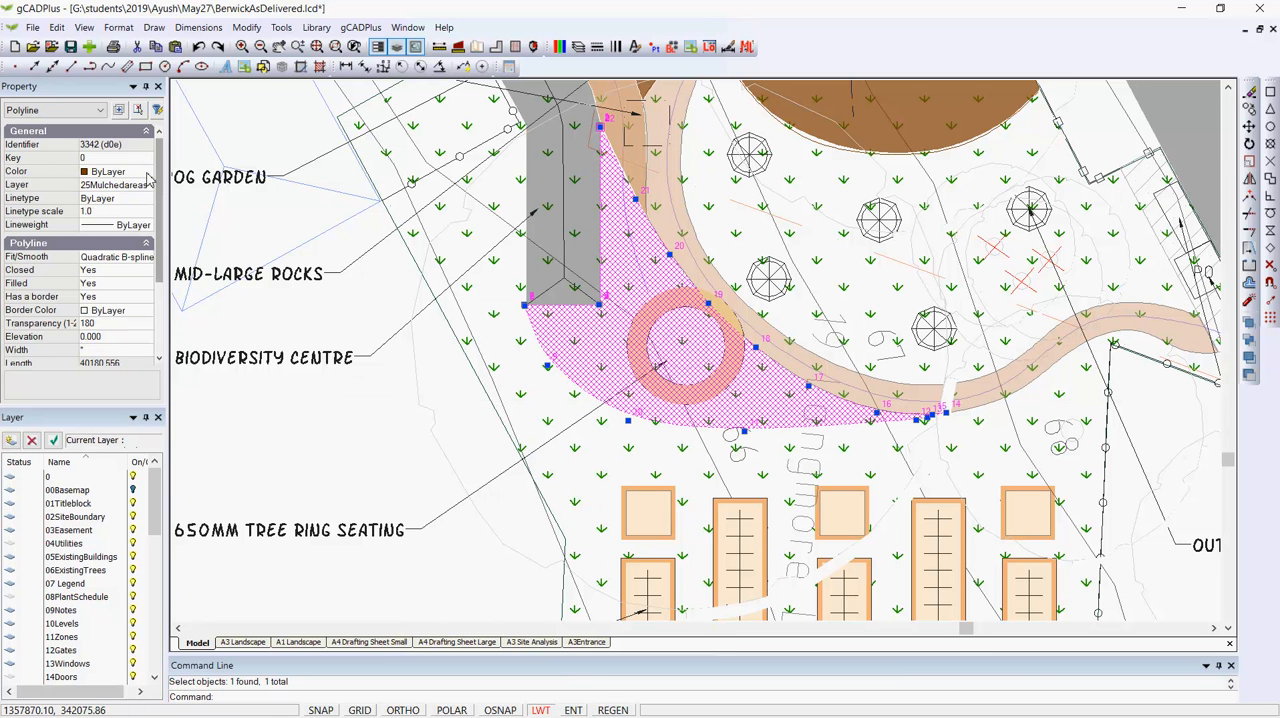
click(147, 175)
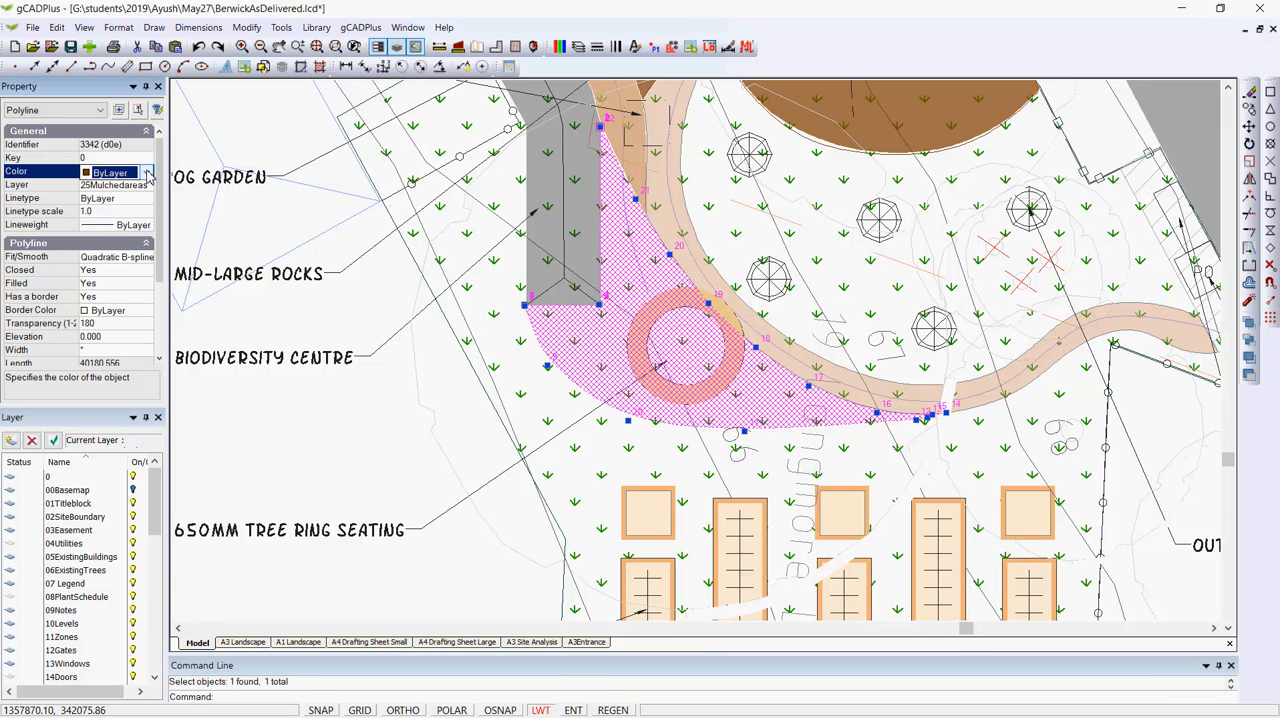
click(147, 173)
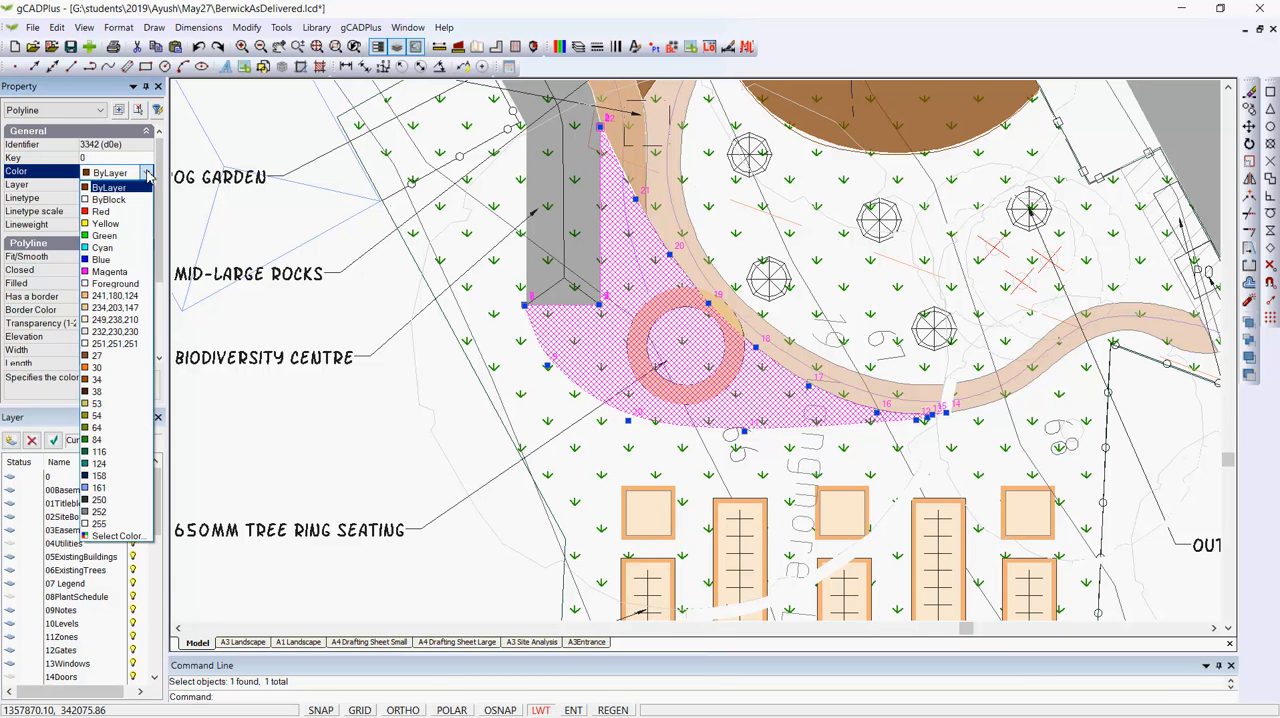
click(160, 252)
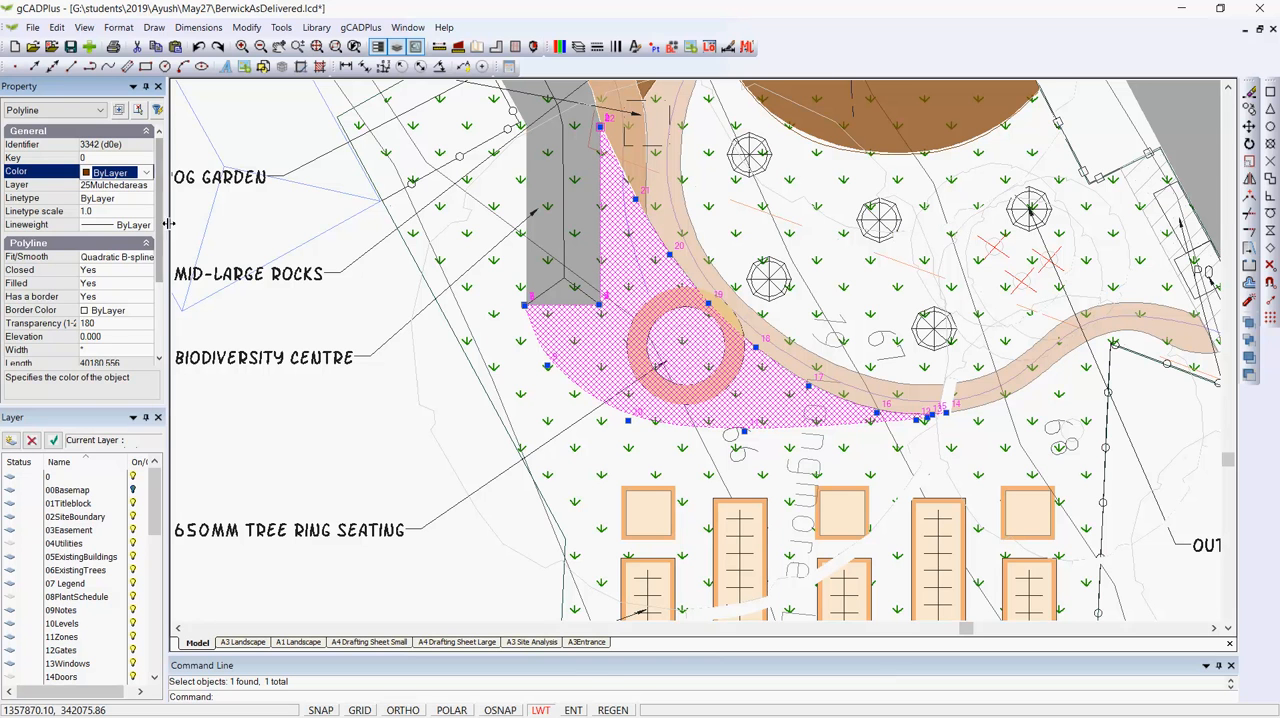
click(147, 173)
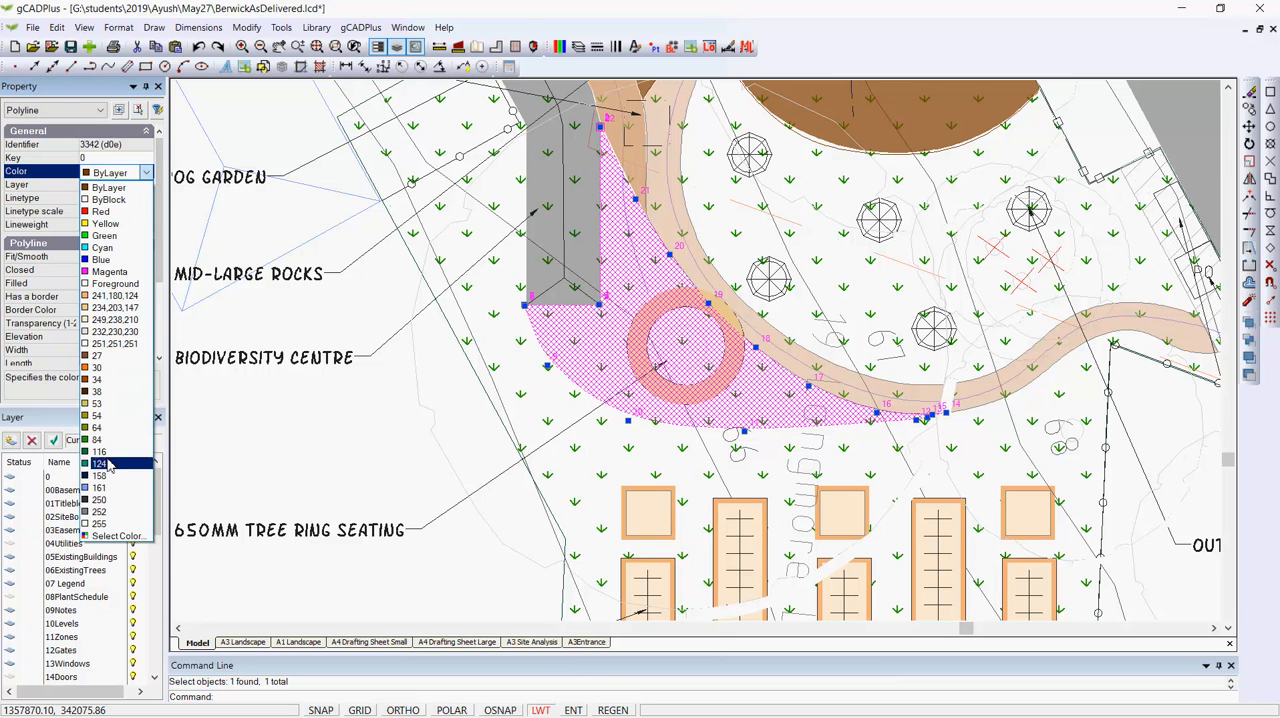
click(111, 537)
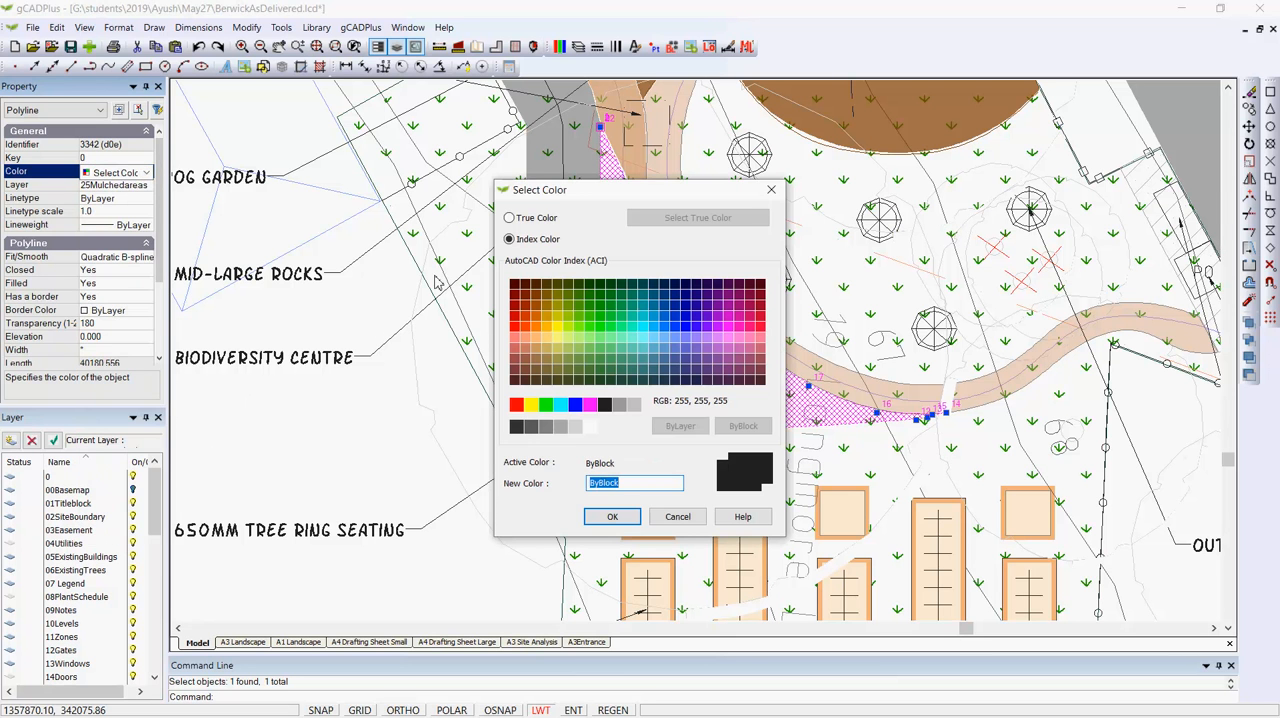
click(509, 218)
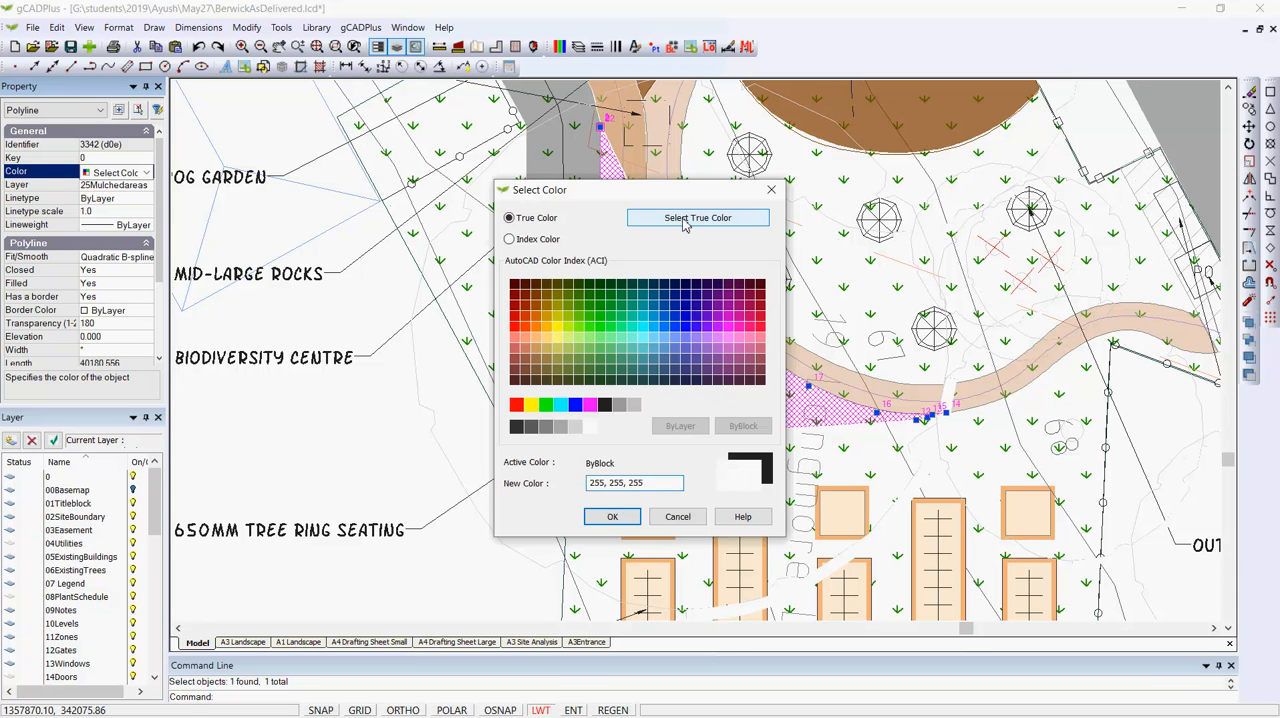
click(685, 221)
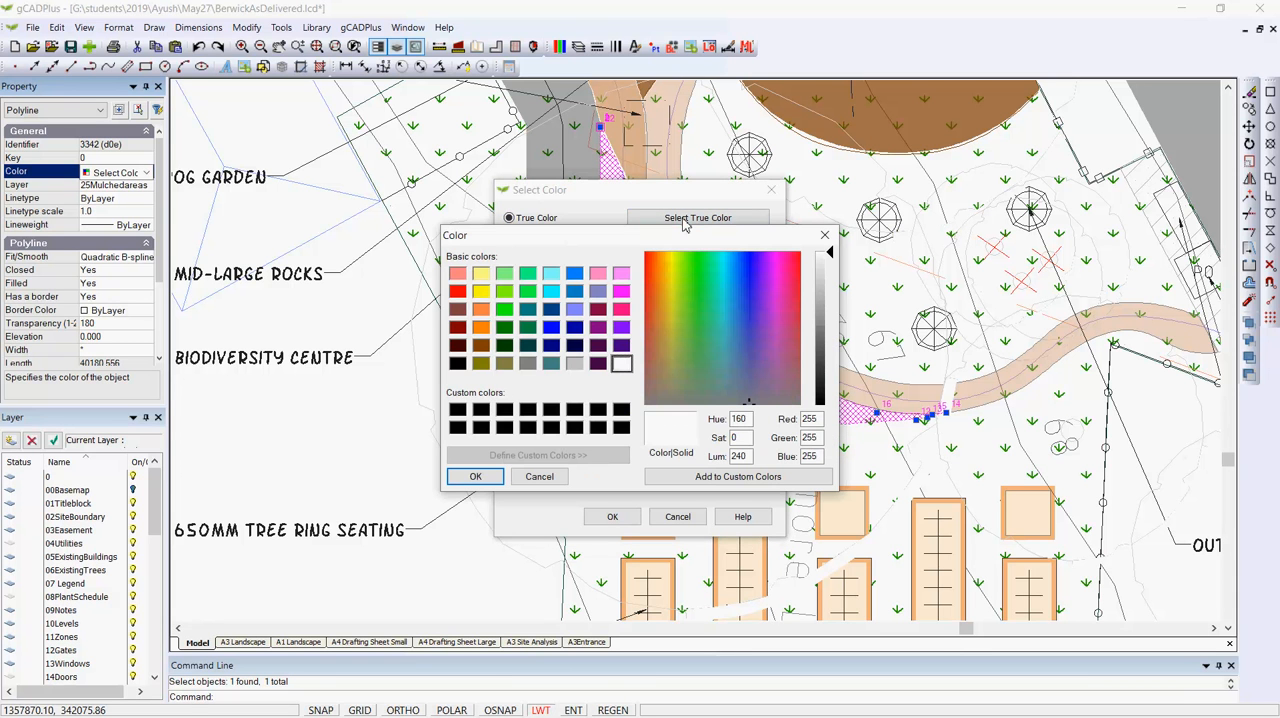
click(662, 311)
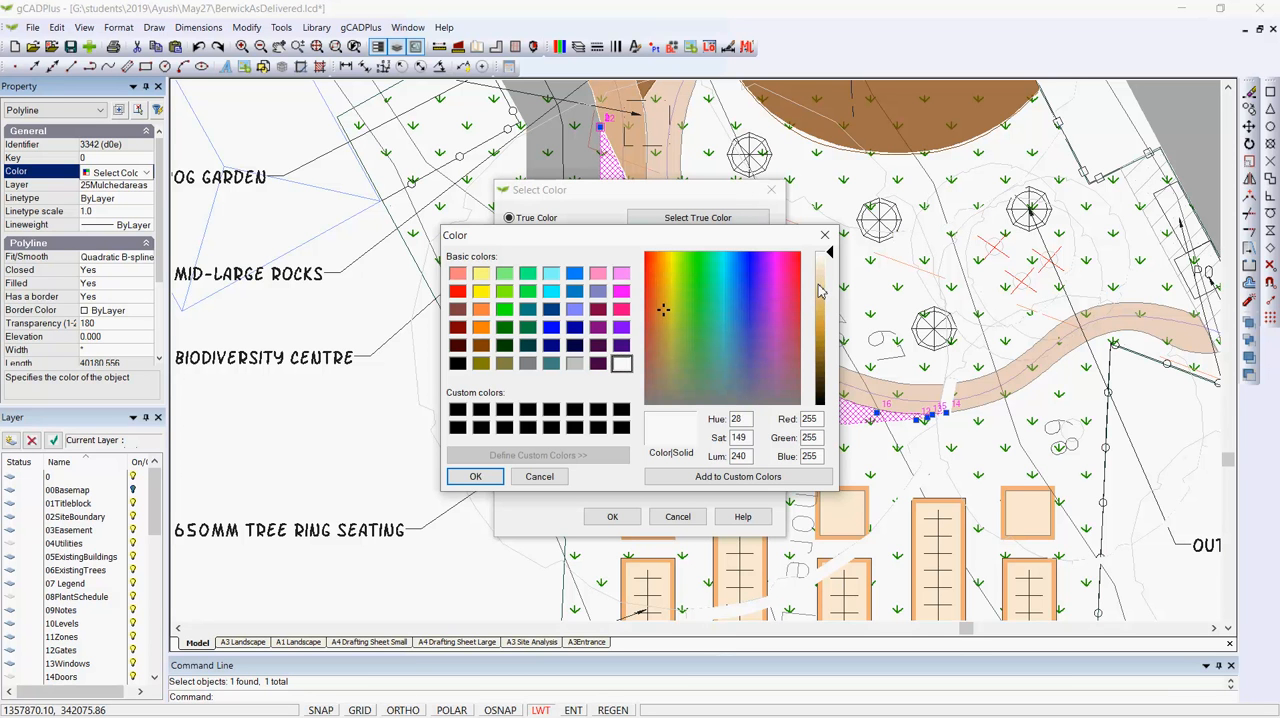
click(820, 289)
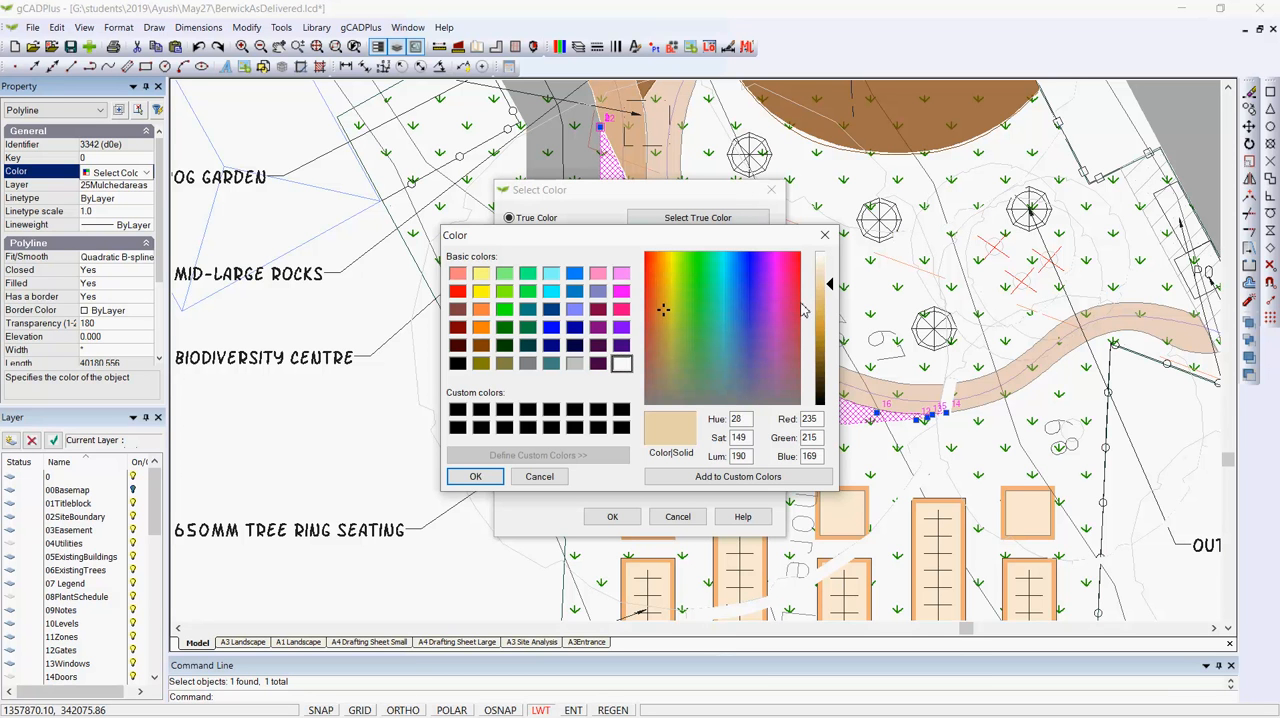
click(821, 331)
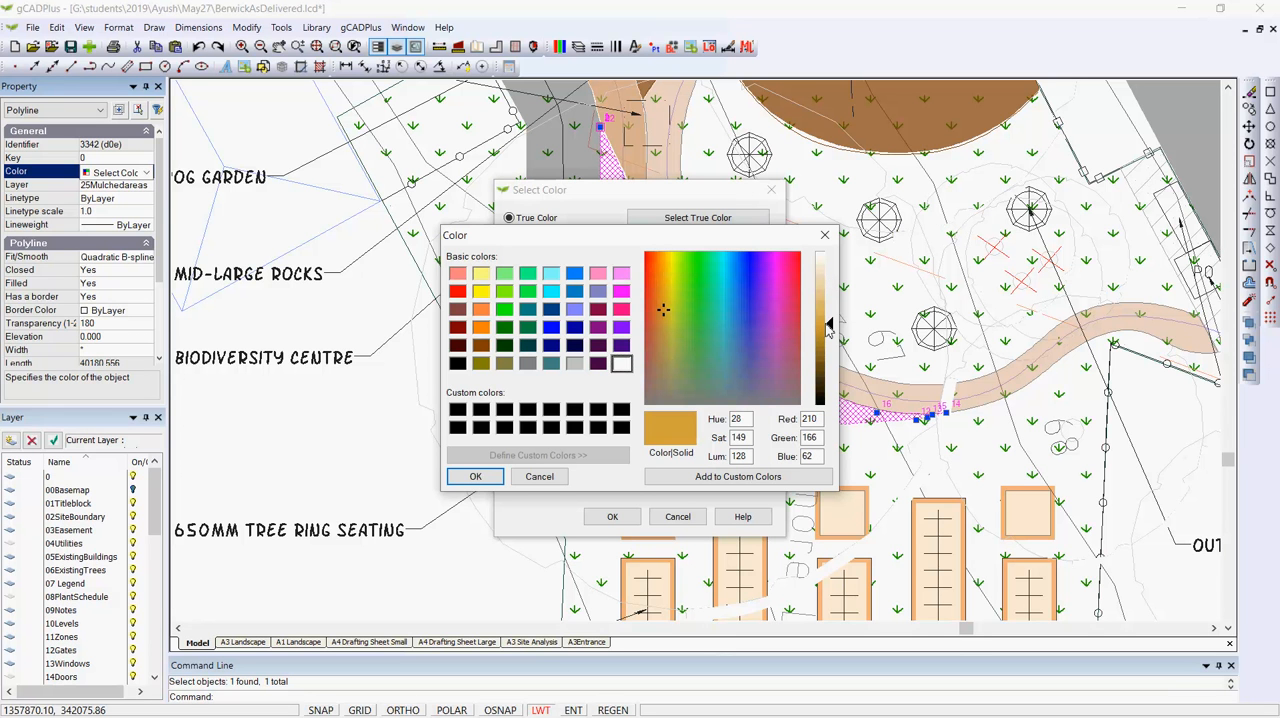
click(828, 315)
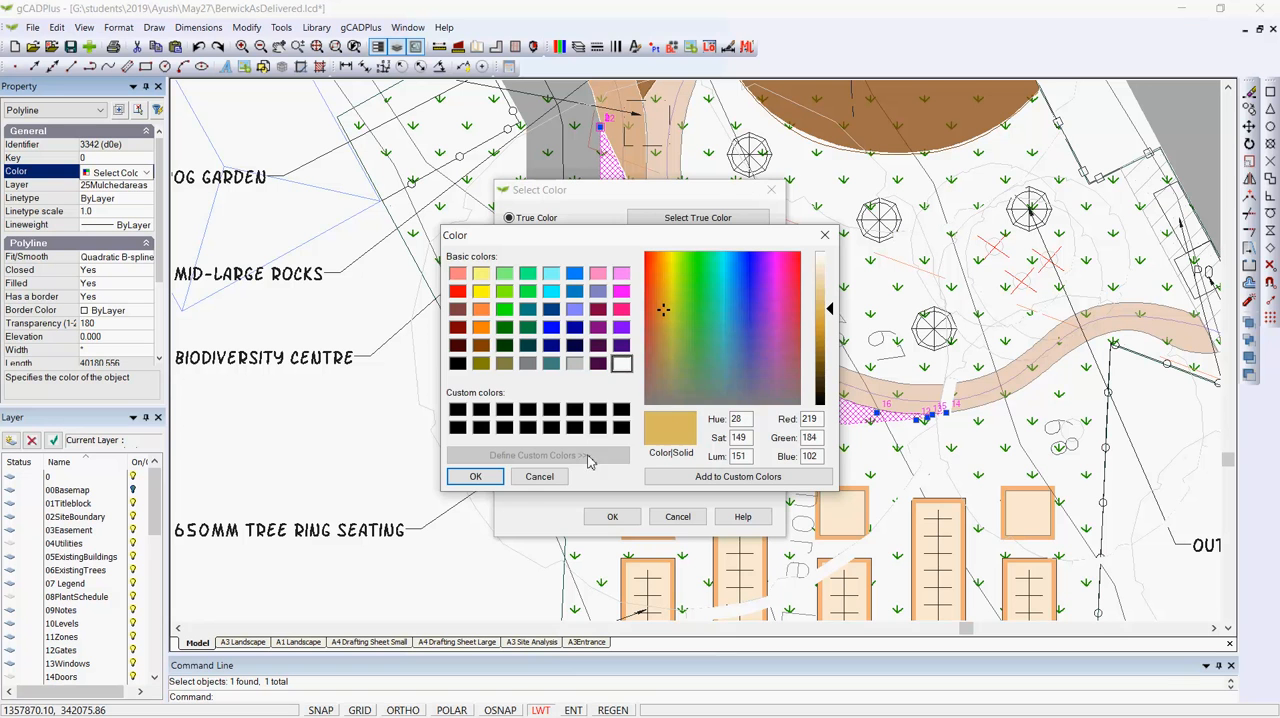
click(476, 477)
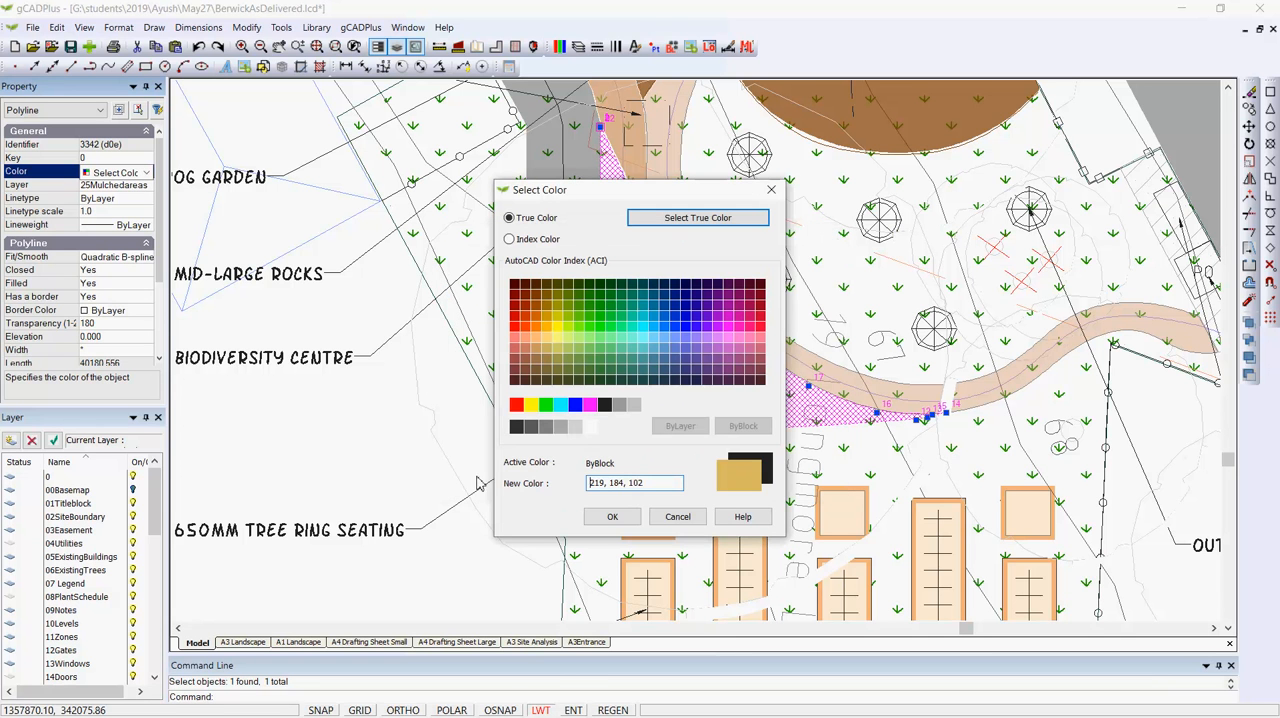
click(625, 527)
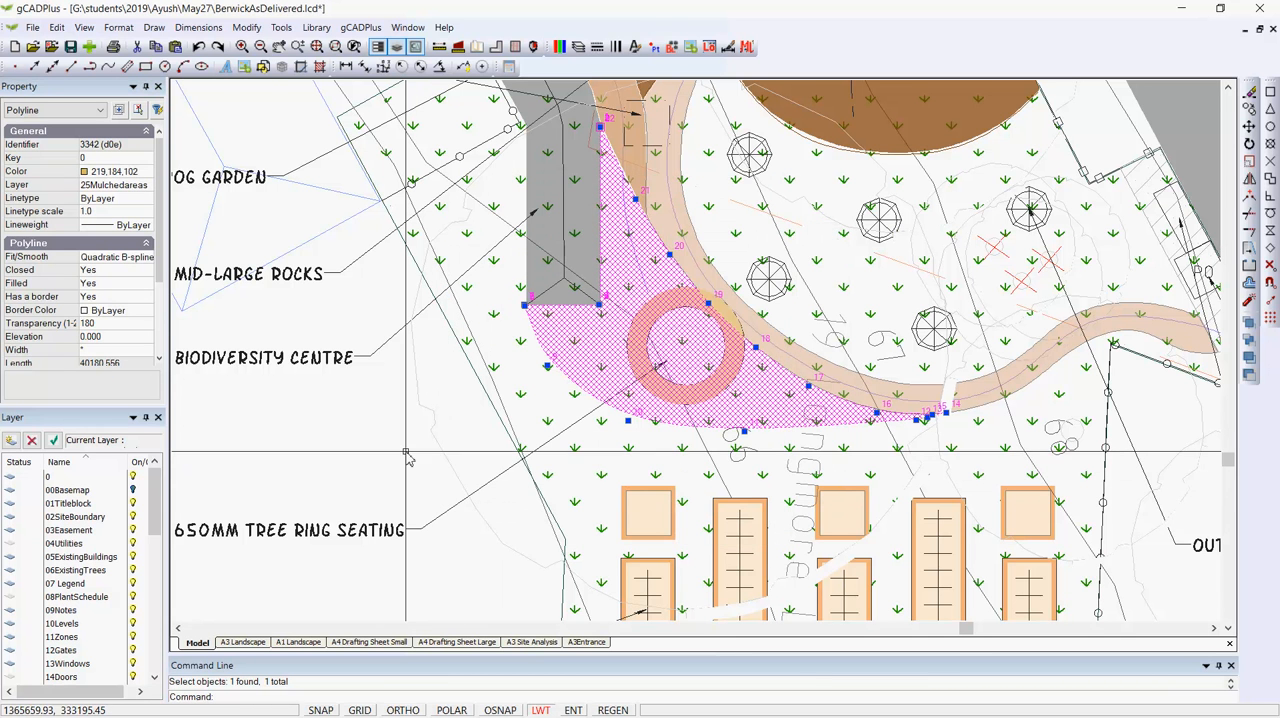
- Set the transparency value of the mulched area around the tree ring seating to 255
click(110, 324)
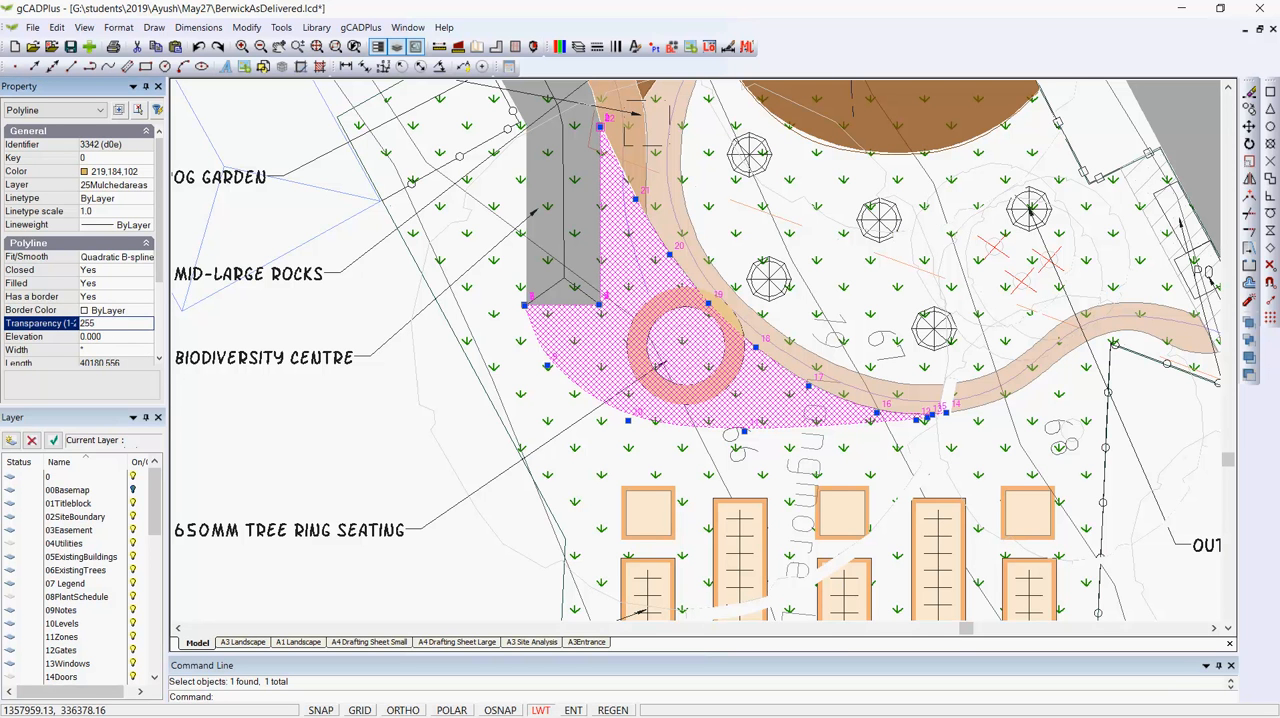
key(Escape)
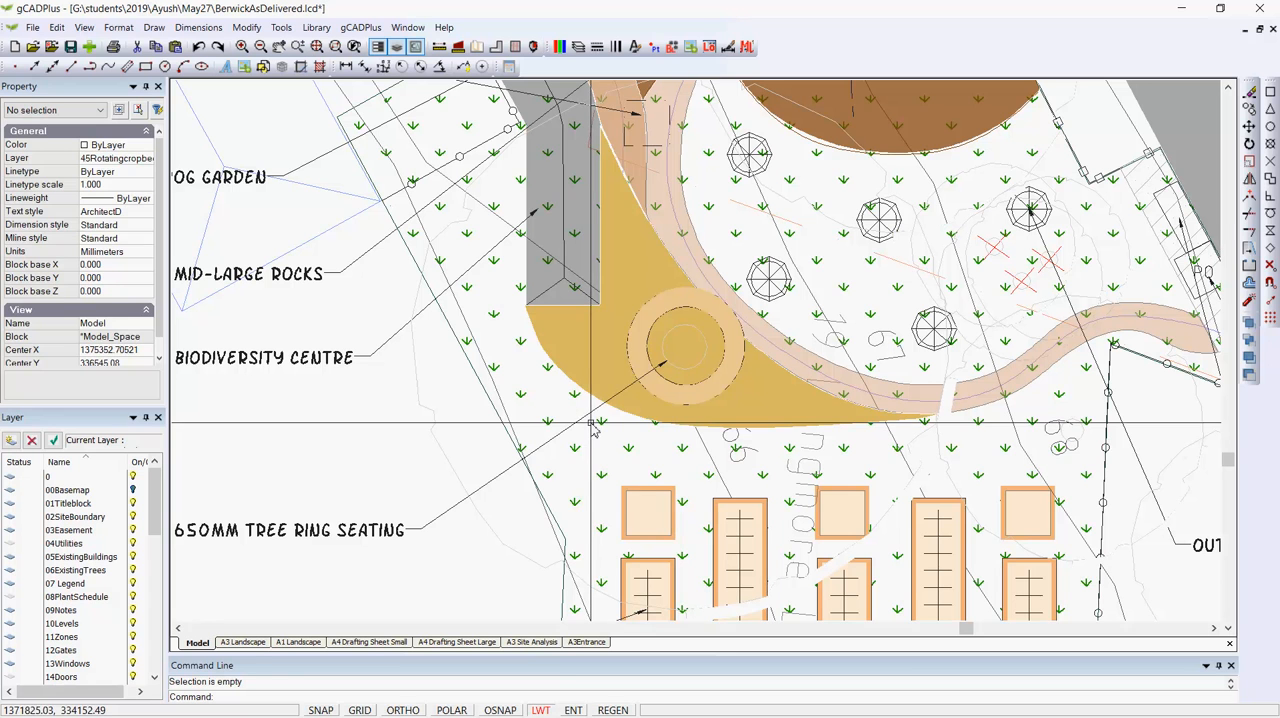
- Give the grass hatch on the turf layer a thinner lineweight
click(629, 453)
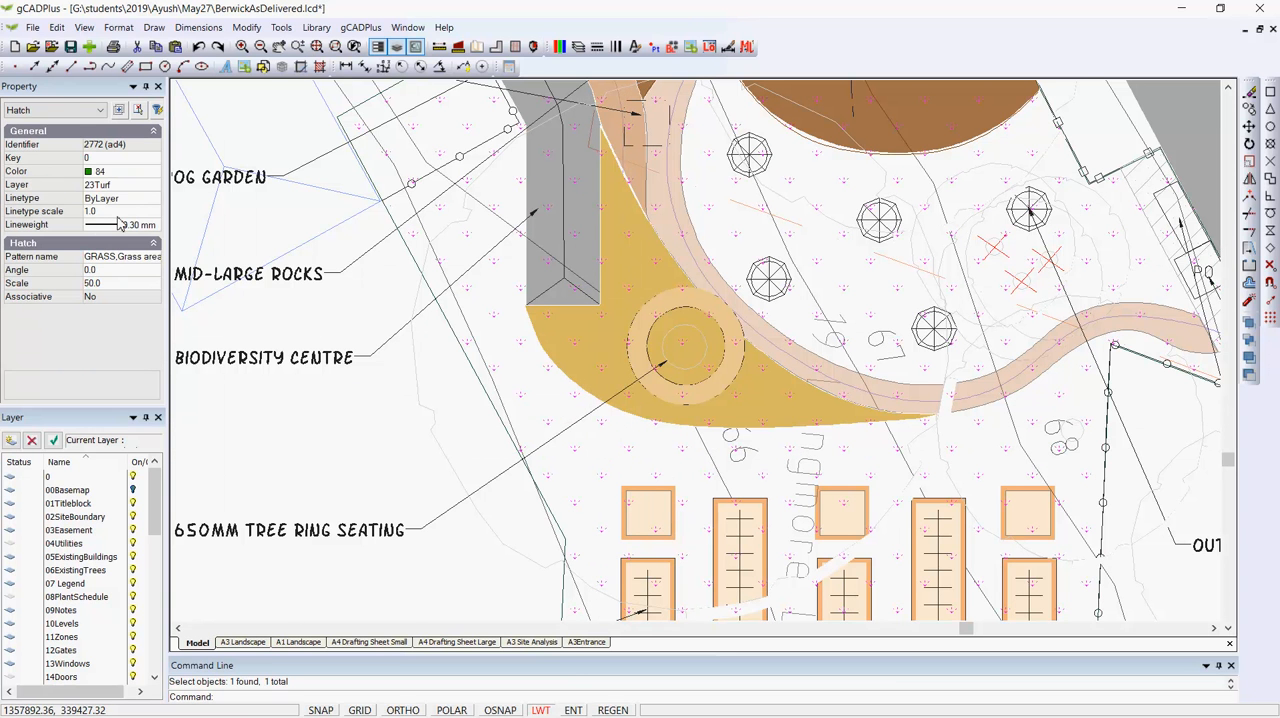
key(Escape)
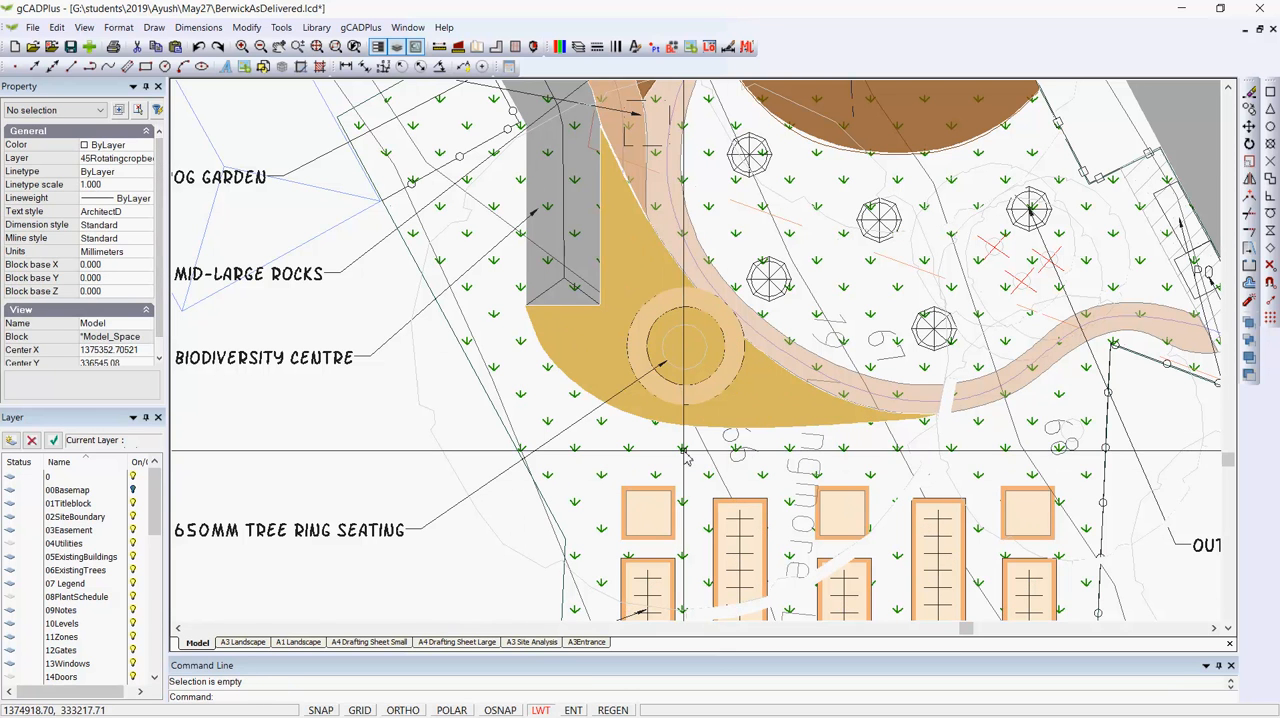
click(680, 545)
click(155, 226)
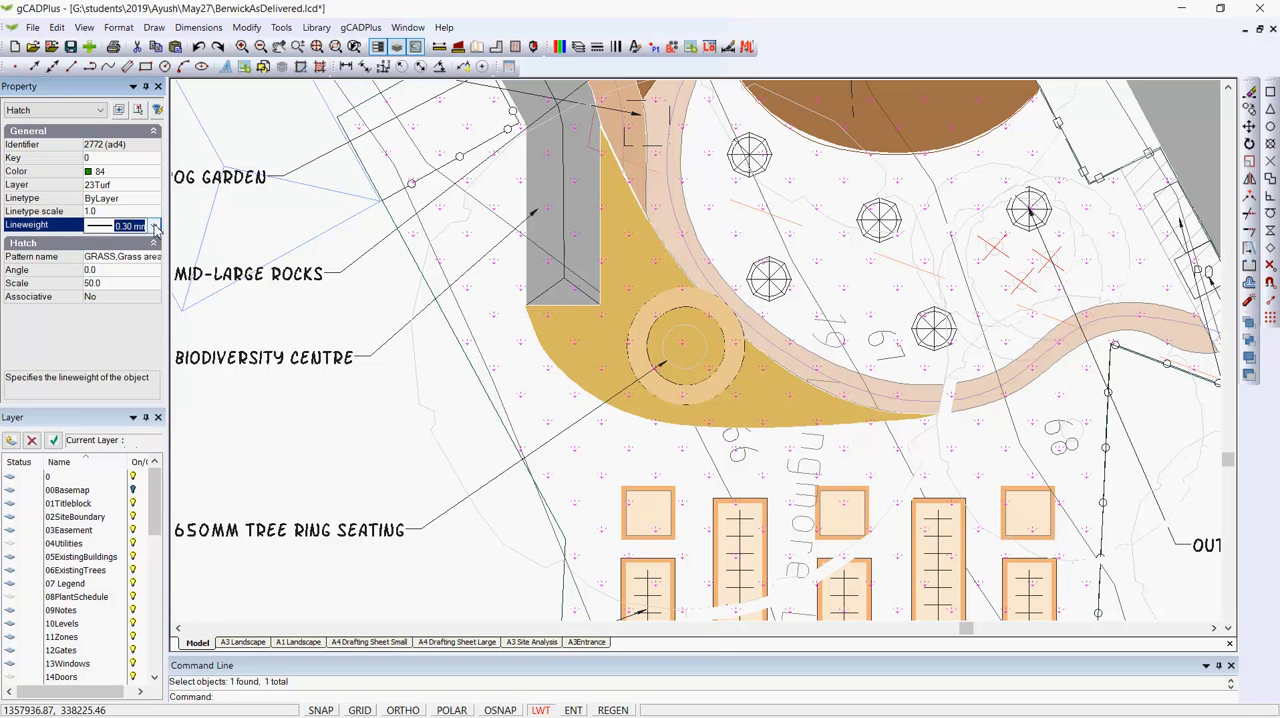
click(156, 226)
click(145, 240)
key(Escape)
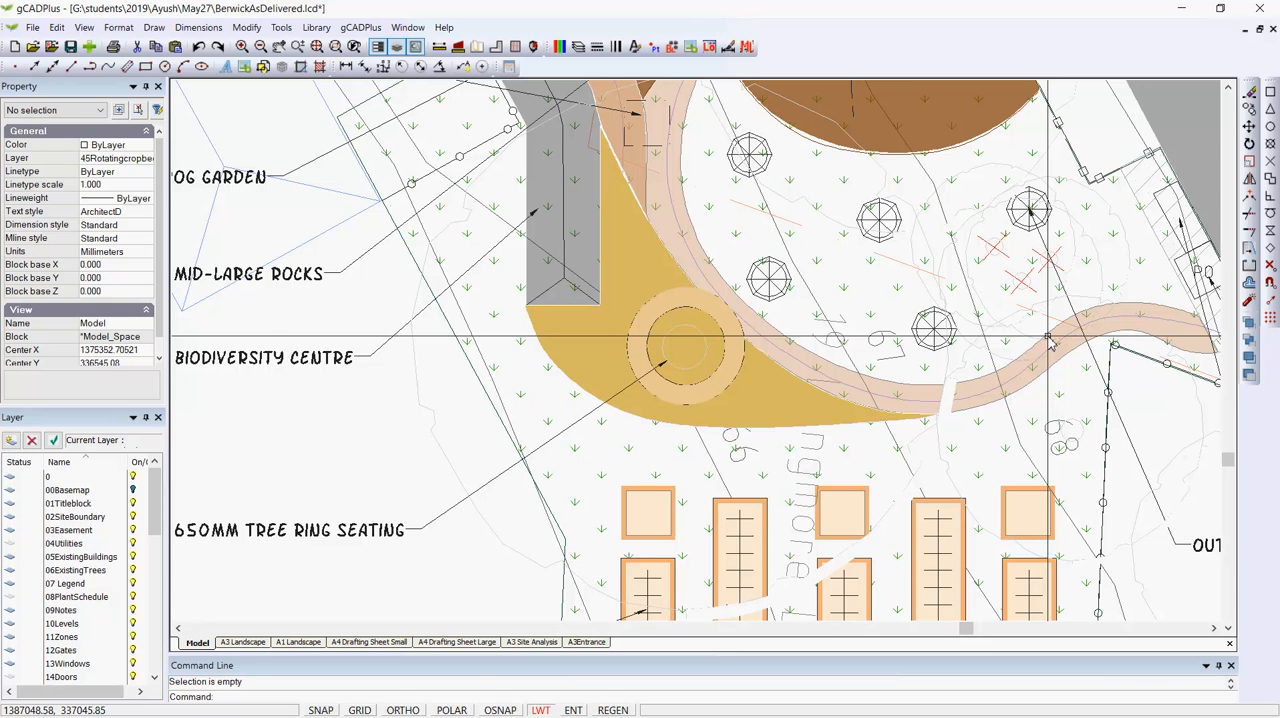
- Inspect the fill and border properties of the mulched area around the tree ring seating
scroll(785, 405, up, 1)
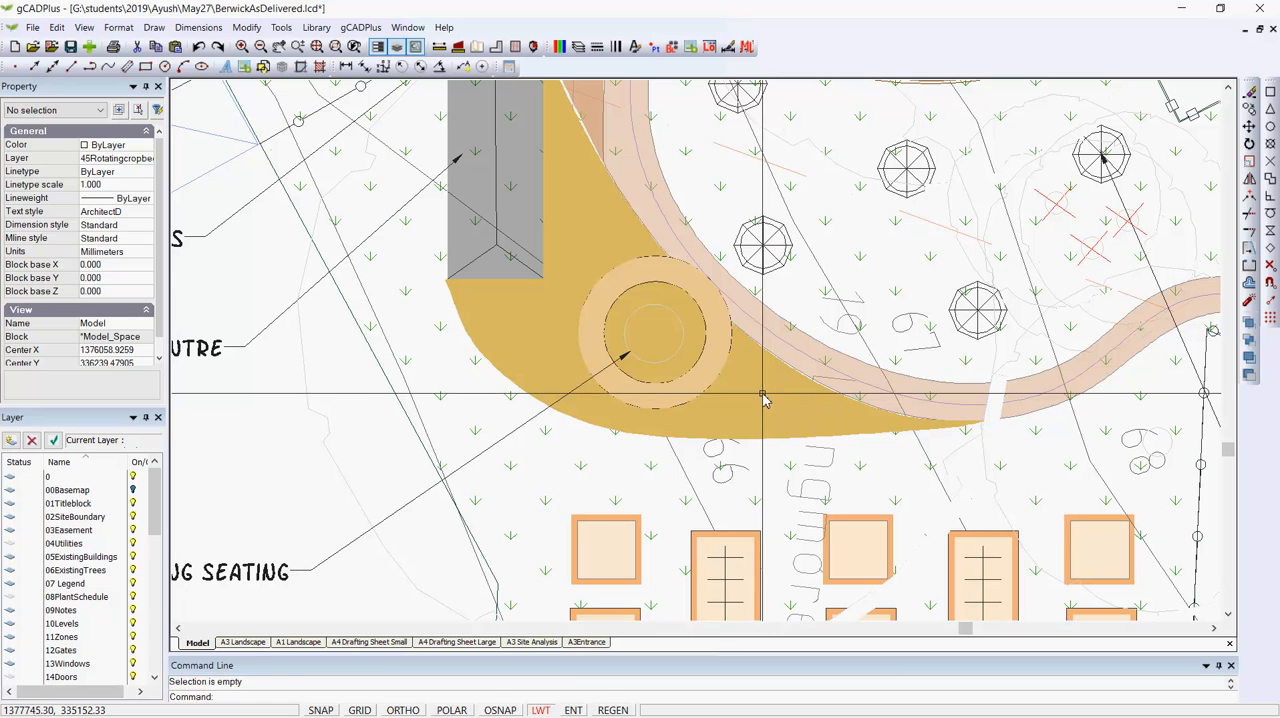
click(762, 396)
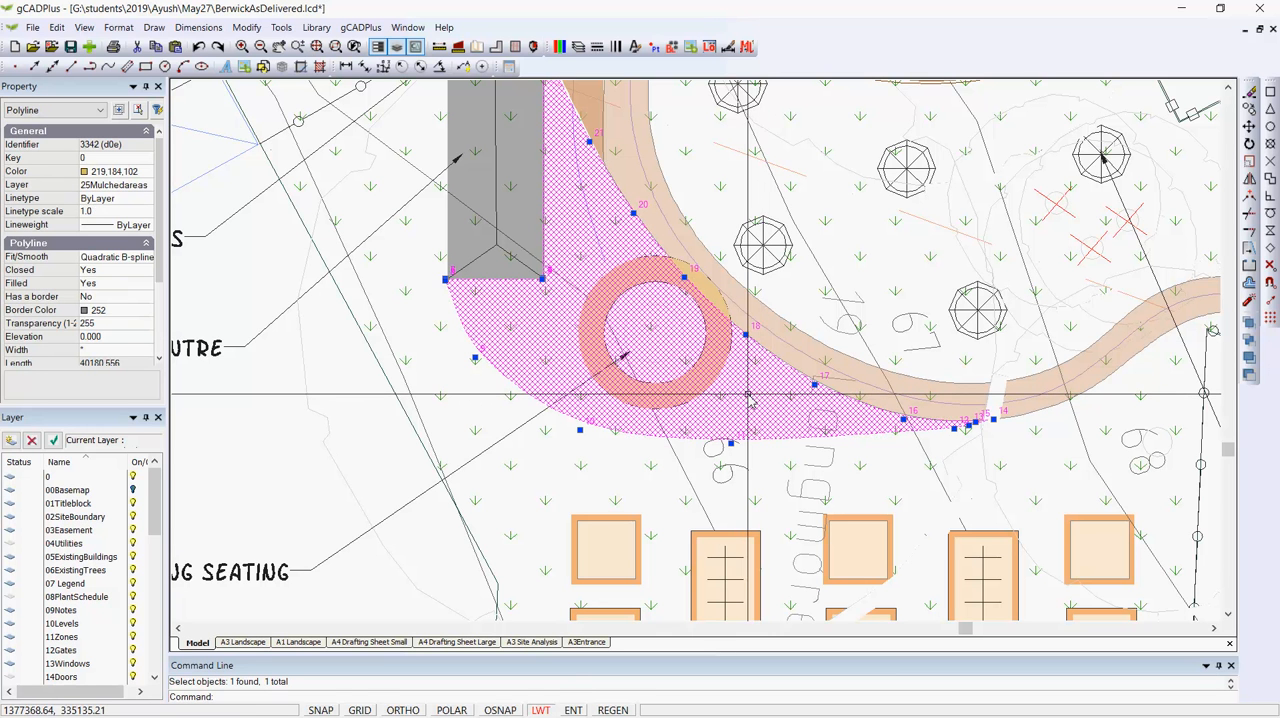
key(Escape)
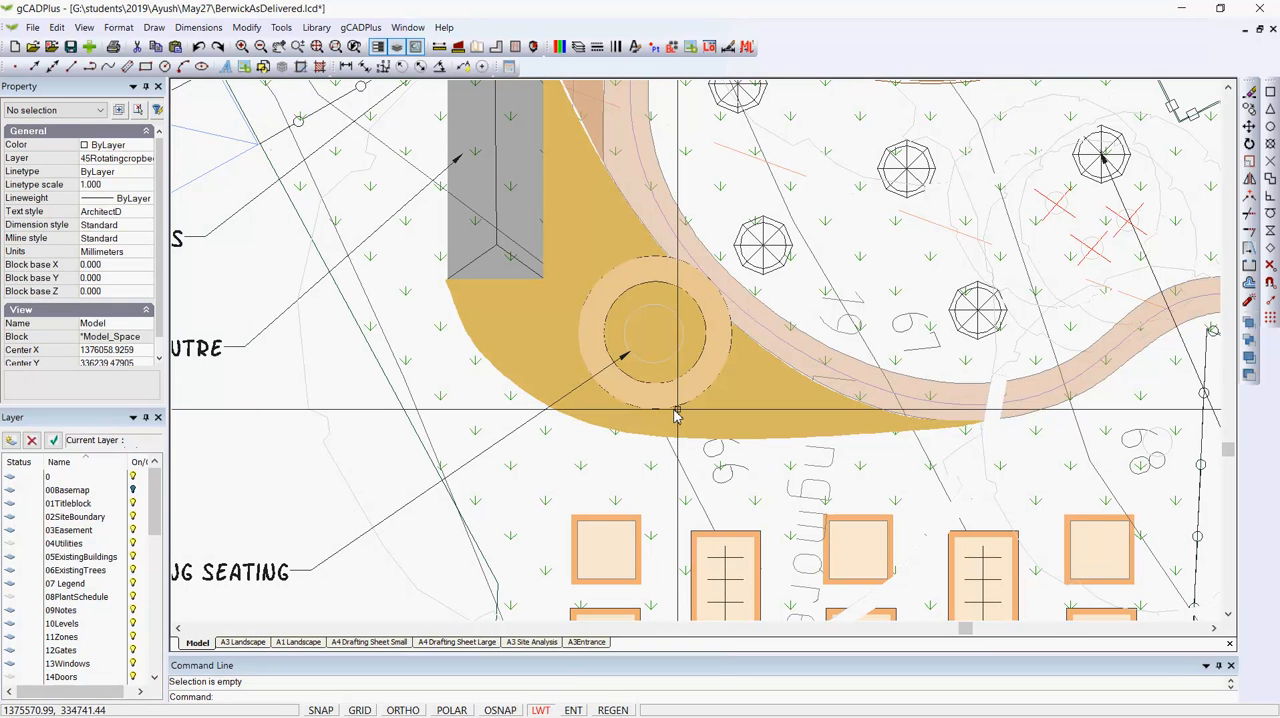
- Set the transparency value of the curved gravel path to 255 and clear the selection
click(763, 318)
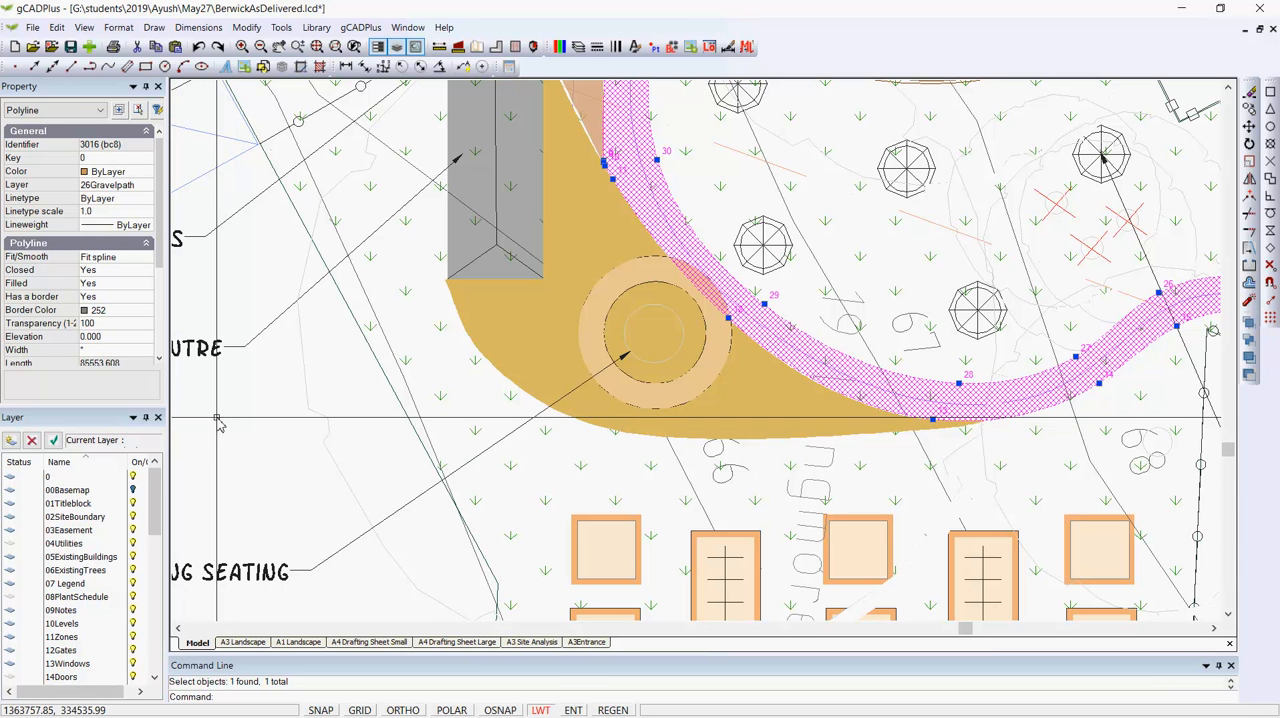
click(103, 324)
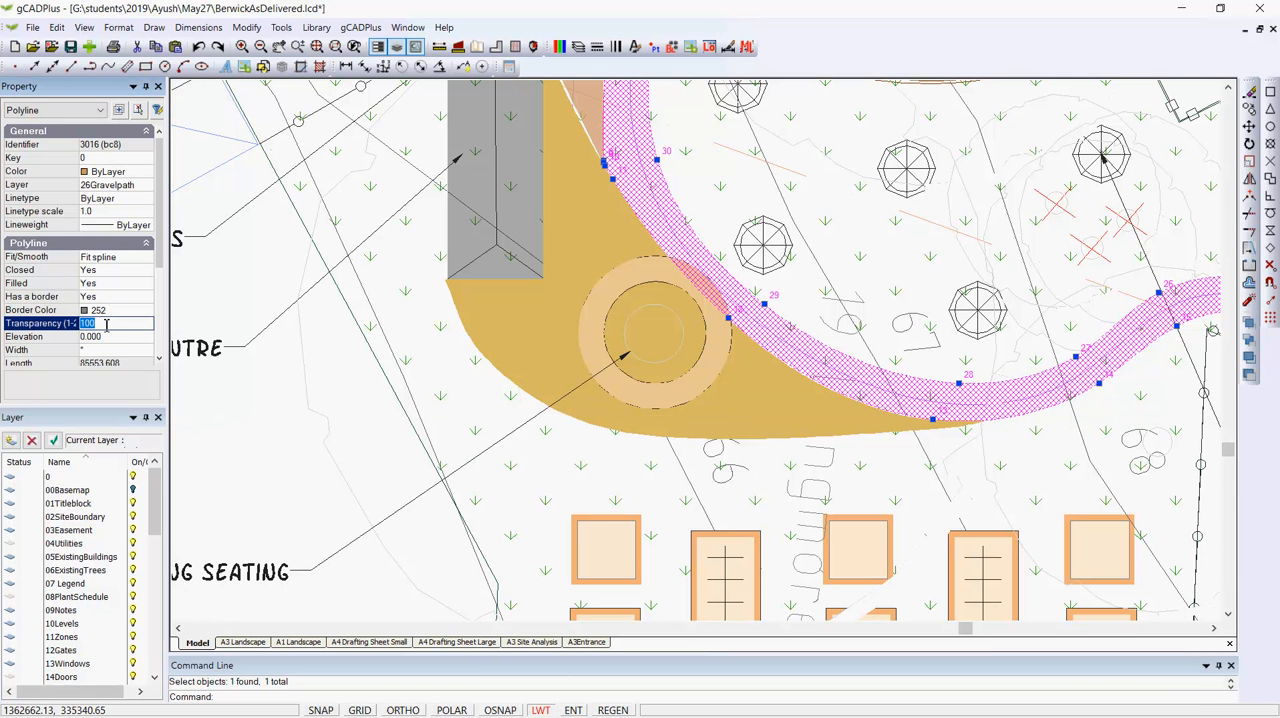
key(BackSpace)
key(Return)
right_click(276, 436)
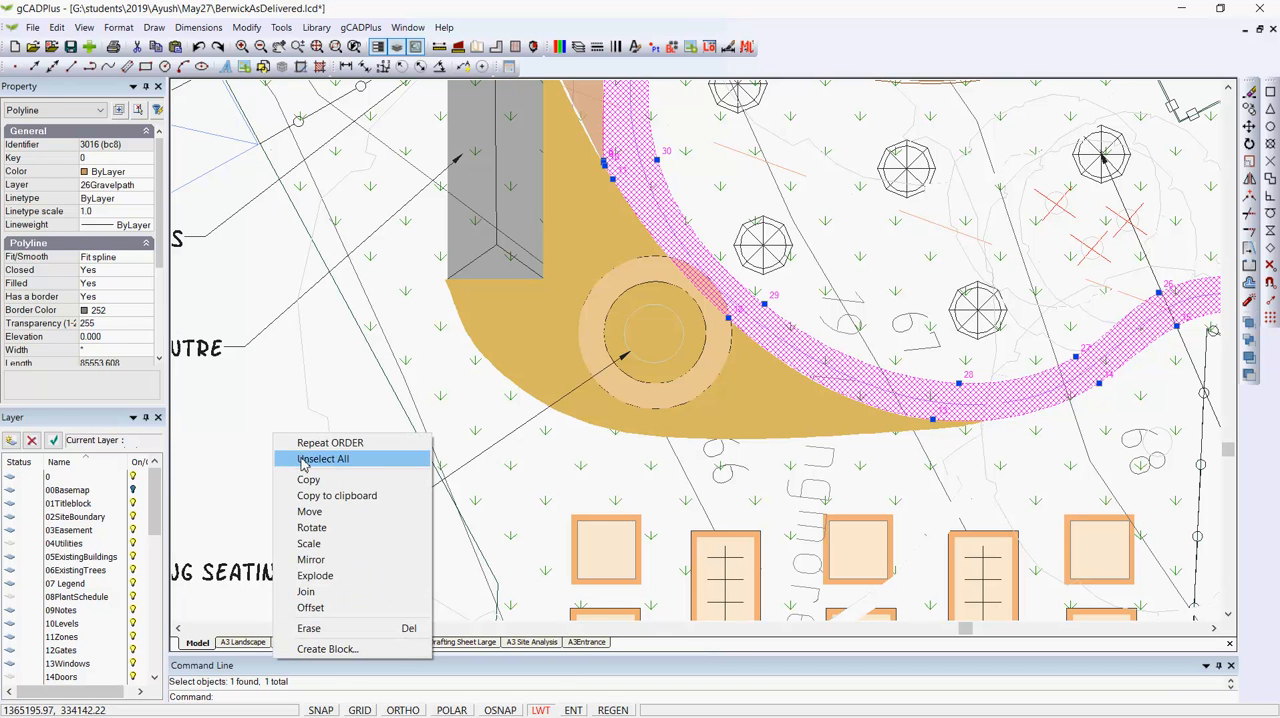
click(320, 459)
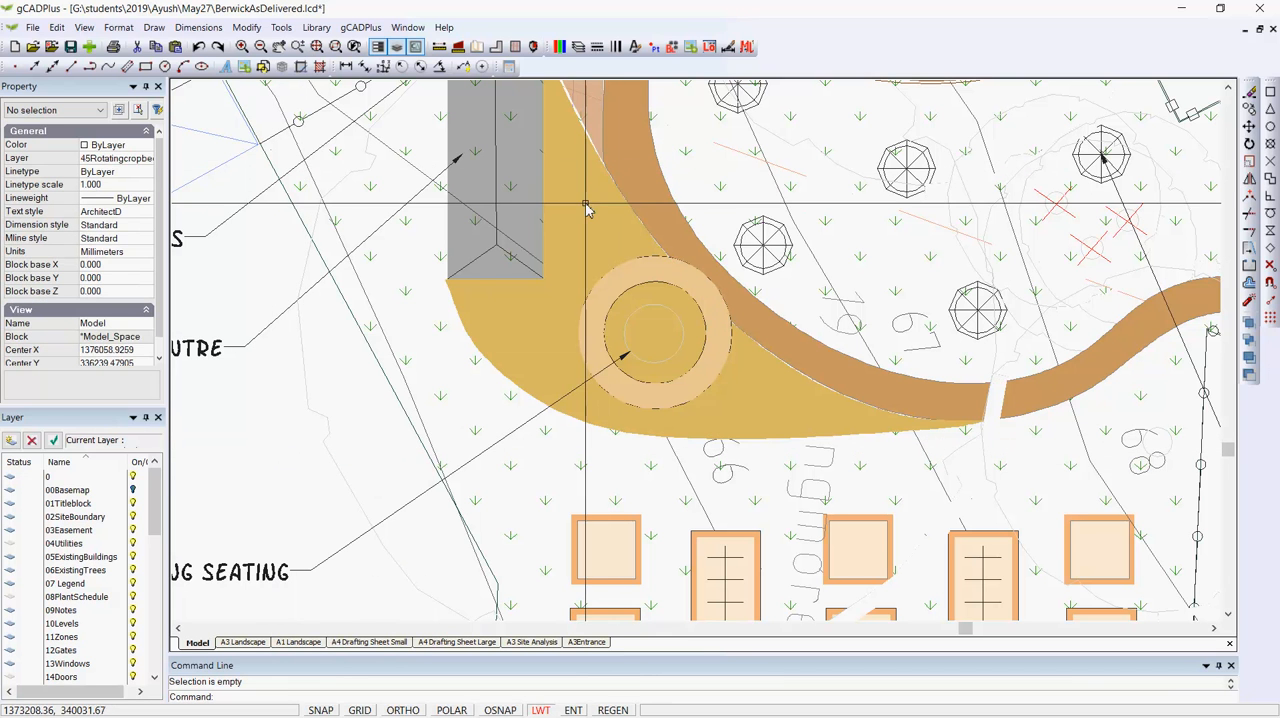
- Check which layer the curved gravel path is on and clear the selection
click(578, 48)
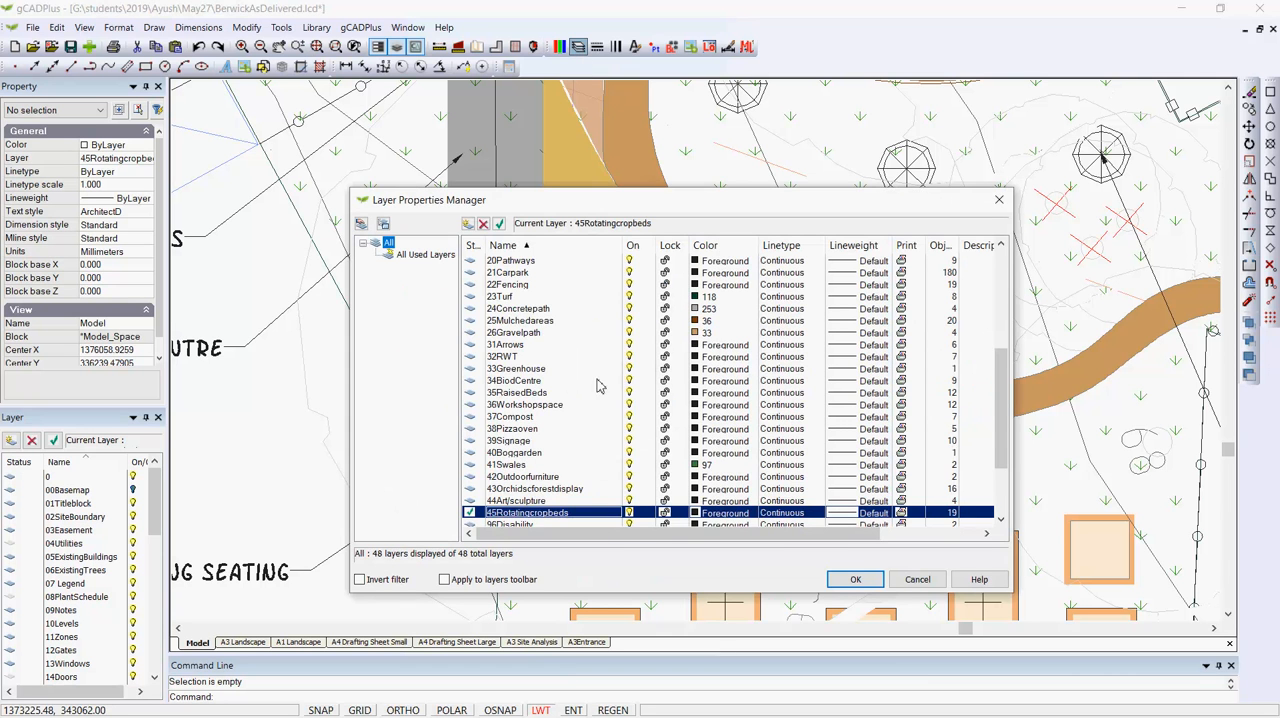
key(Escape)
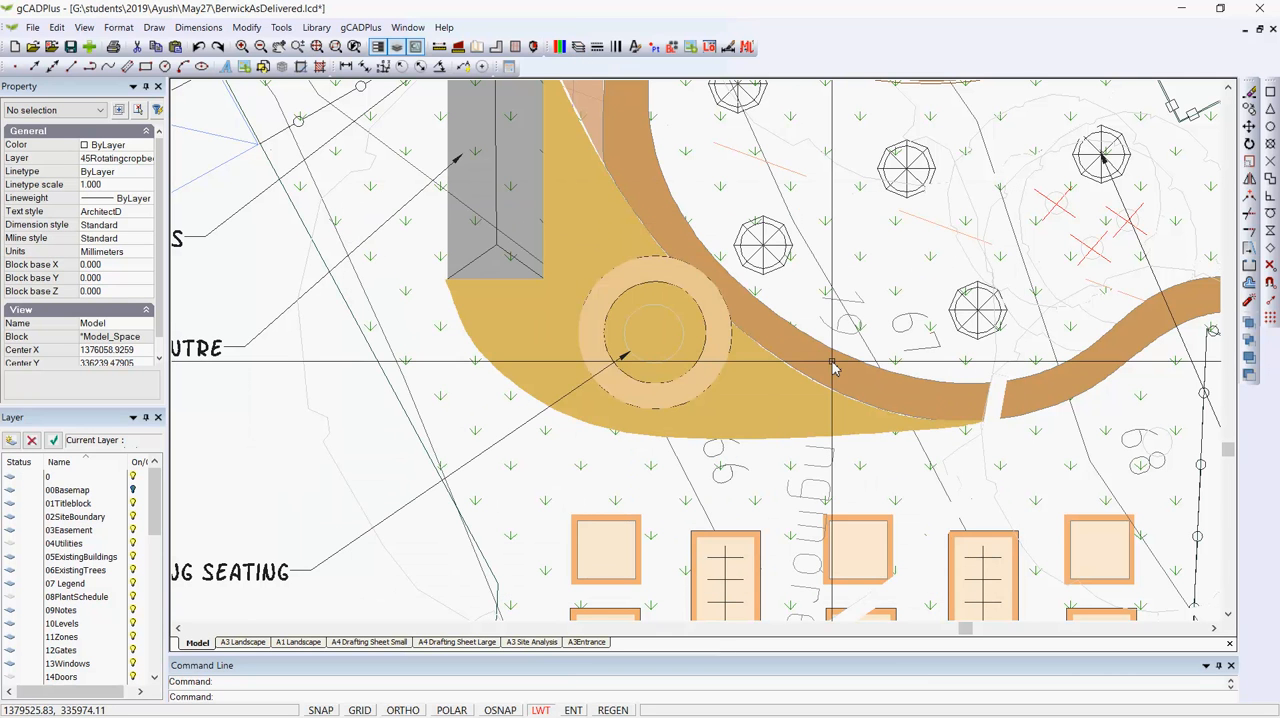
click(828, 370)
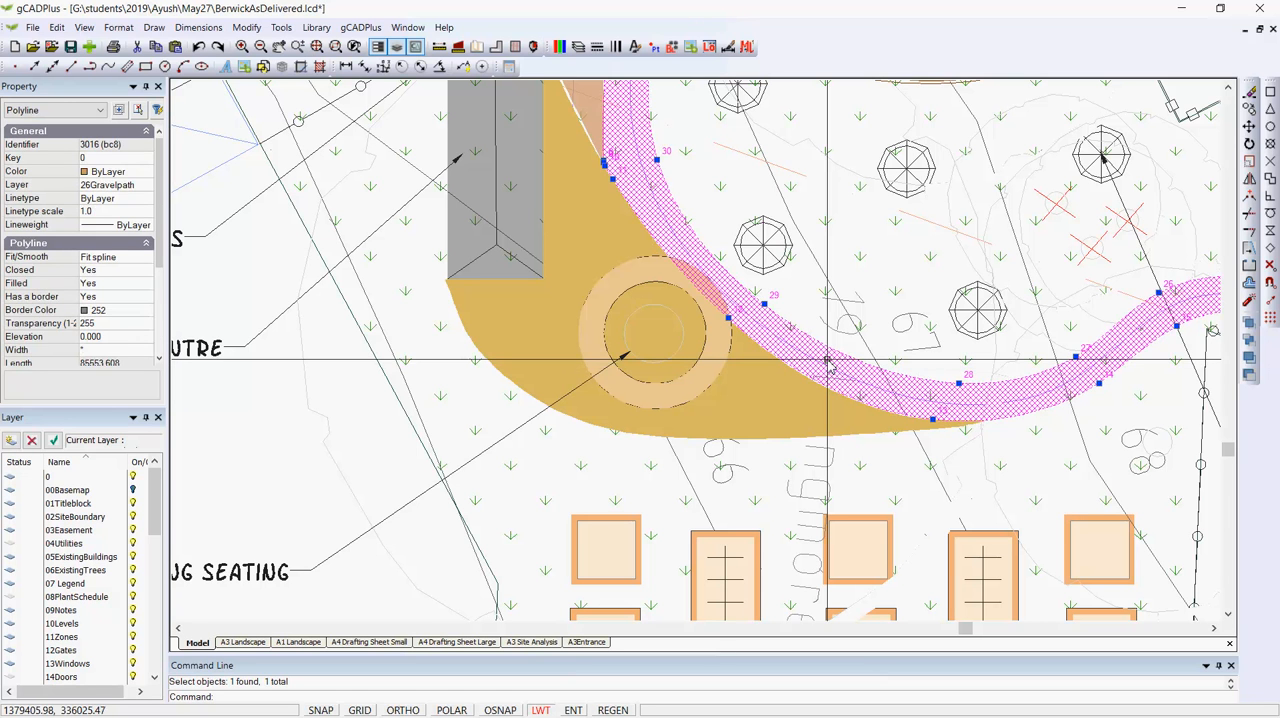
key(Escape)
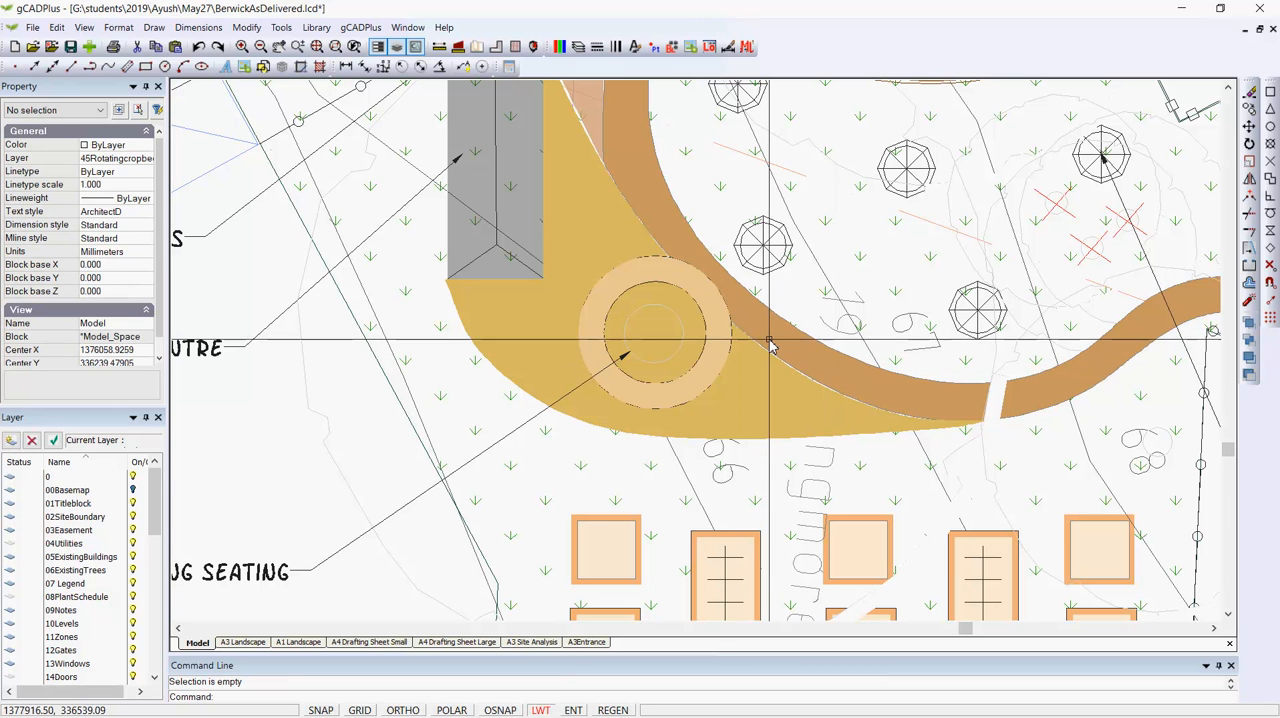
- Set the color of the 26Gravelpath layer to a pale beige true color with RGB 240,226,213 and apply the layer changes
click(580, 48)
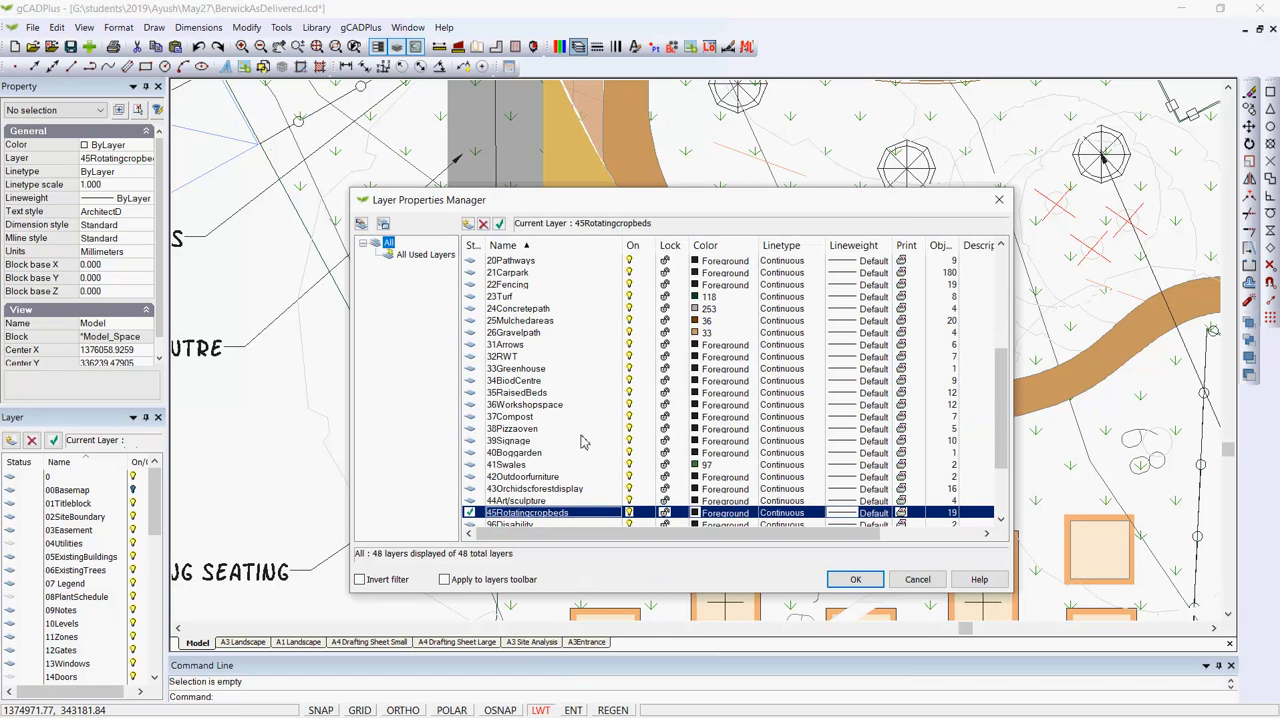
scroll(516, 368, up, 4)
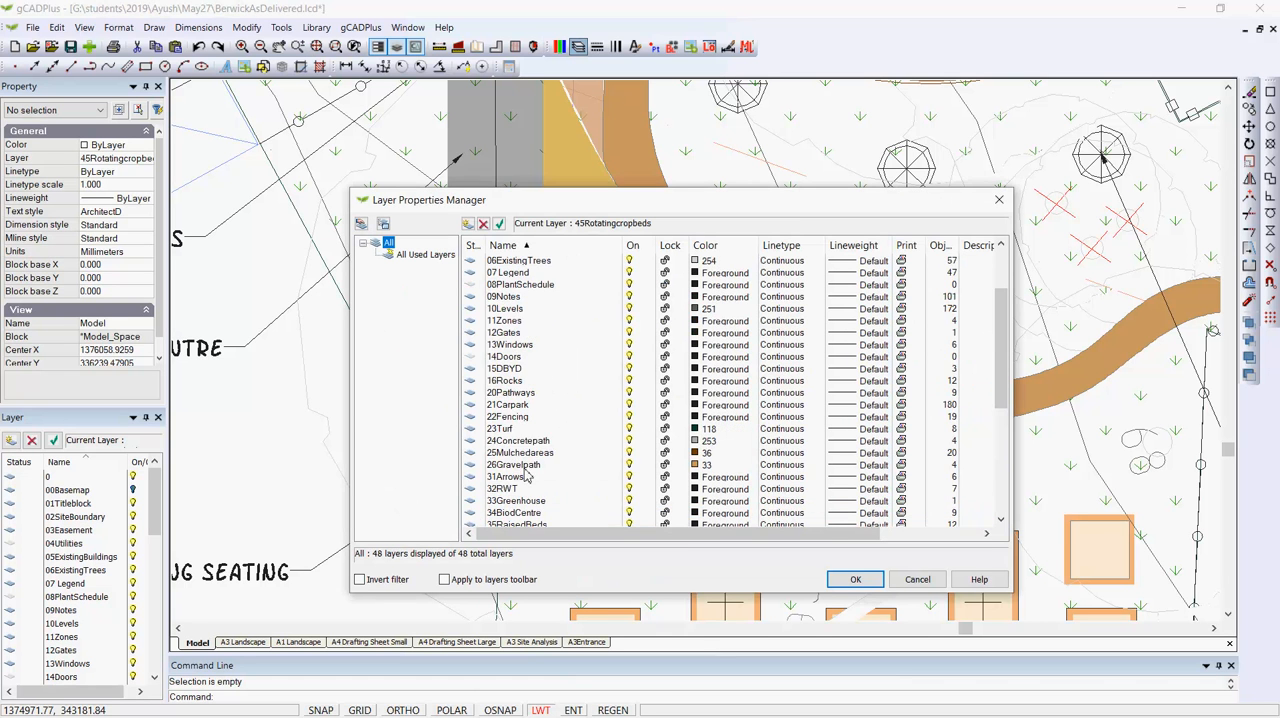
click(527, 466)
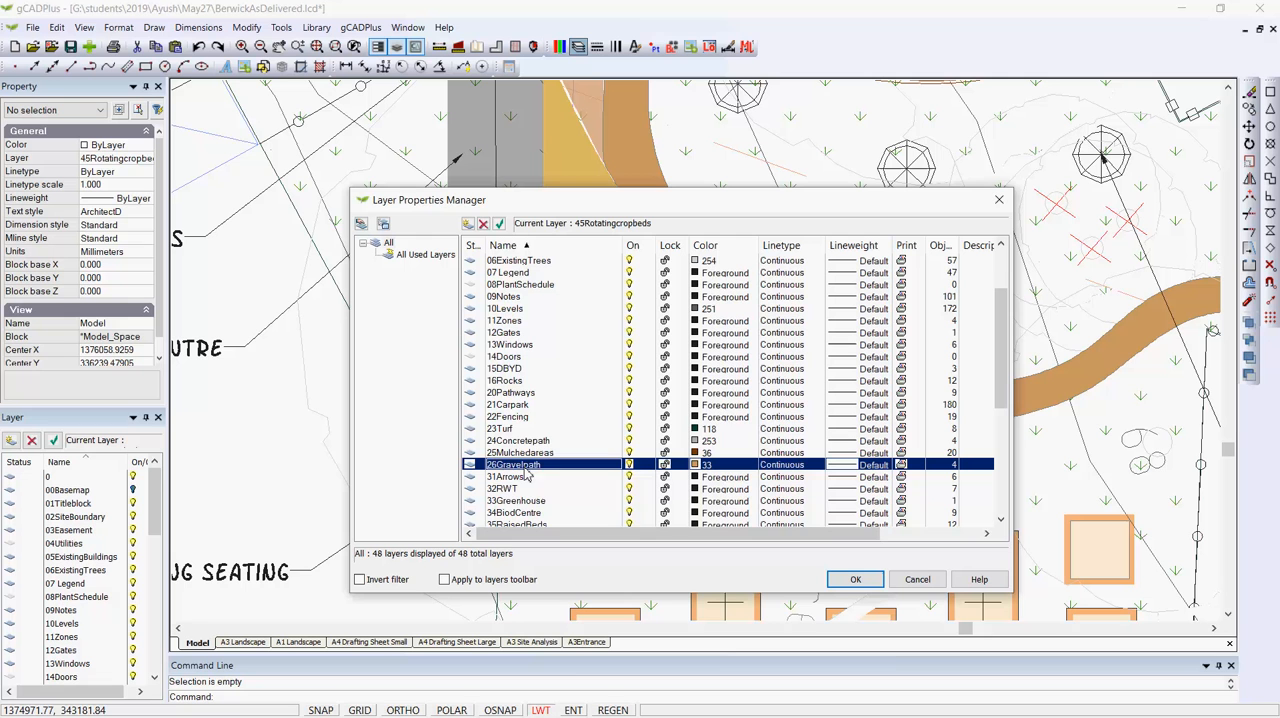
click(719, 470)
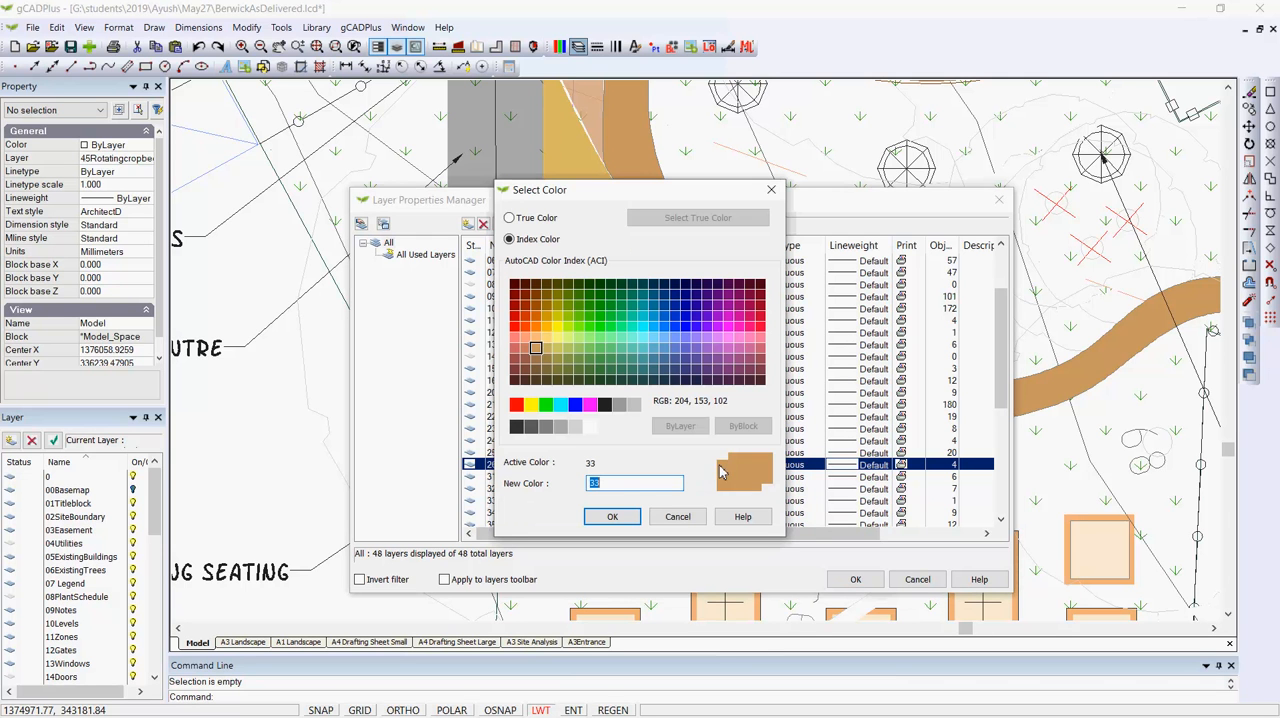
click(509, 217)
click(668, 218)
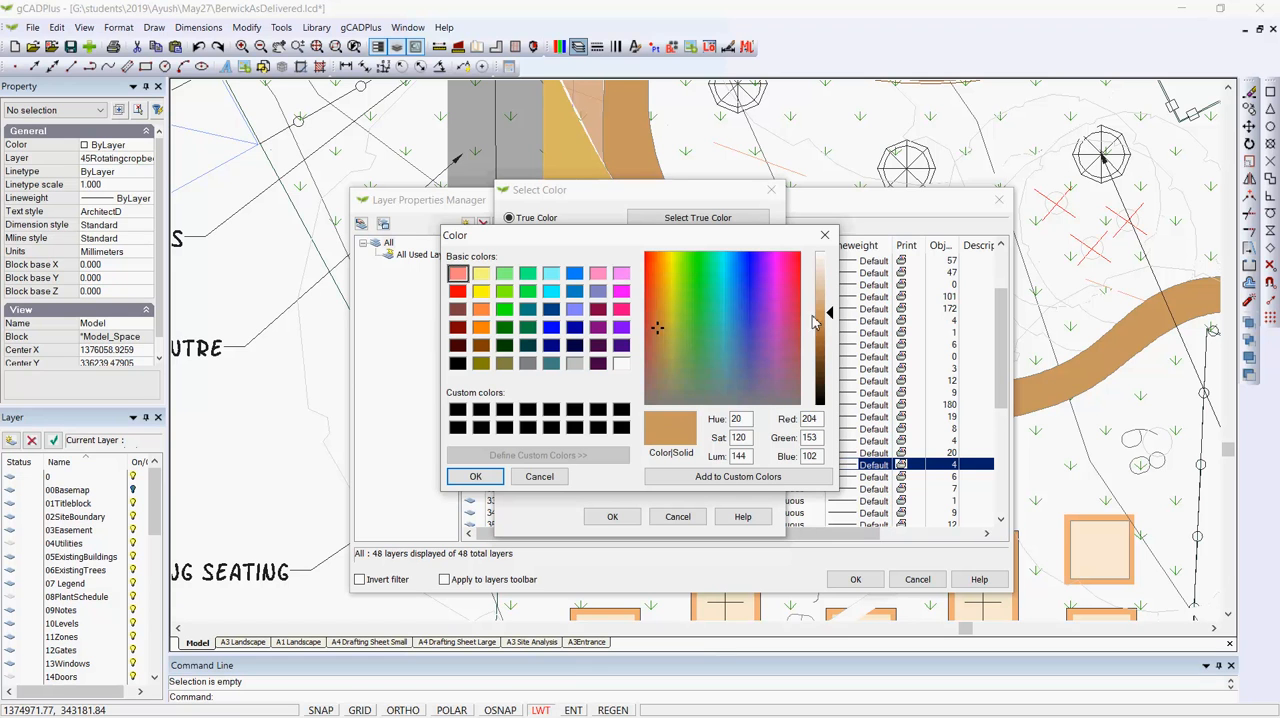
click(821, 267)
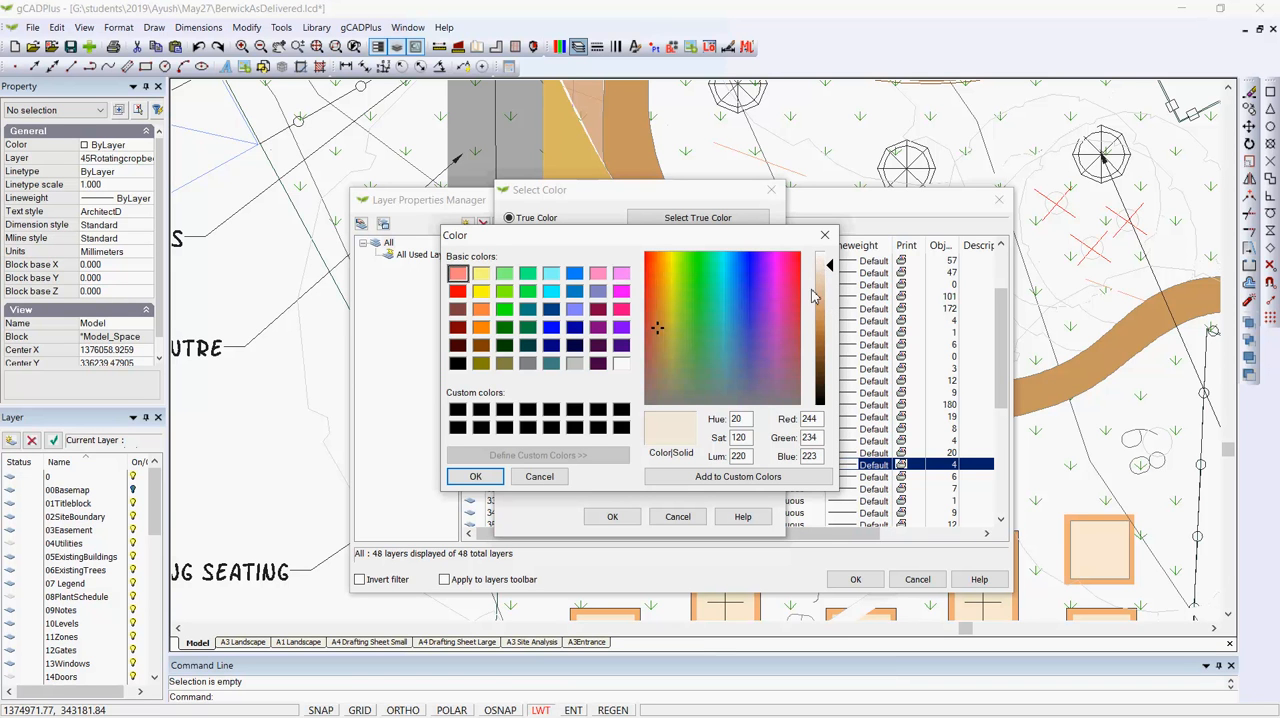
click(824, 270)
click(474, 476)
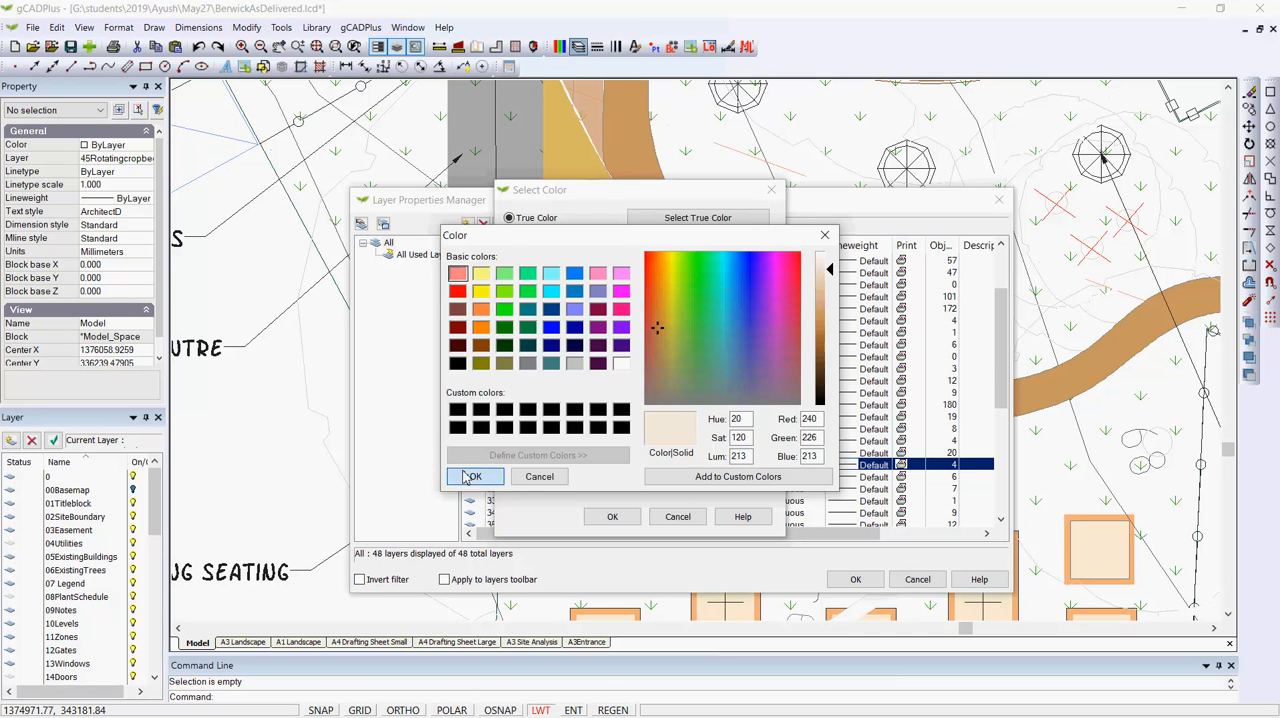
click(608, 516)
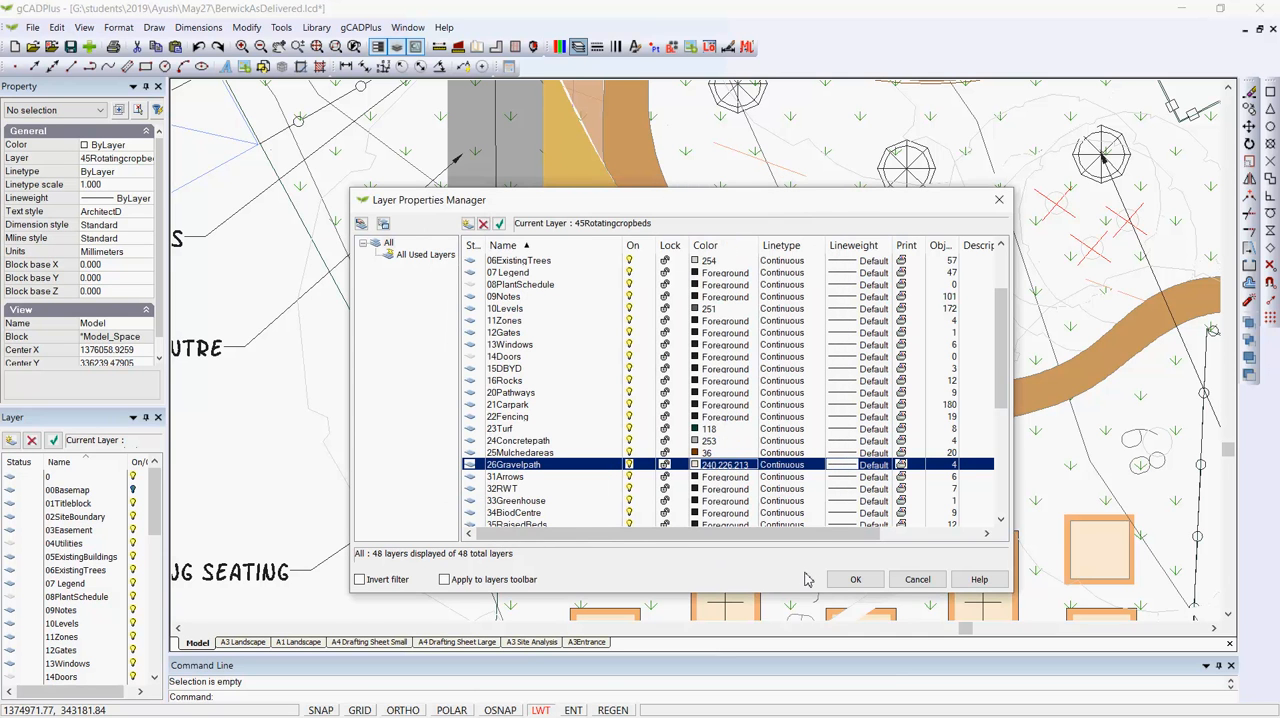
click(855, 579)
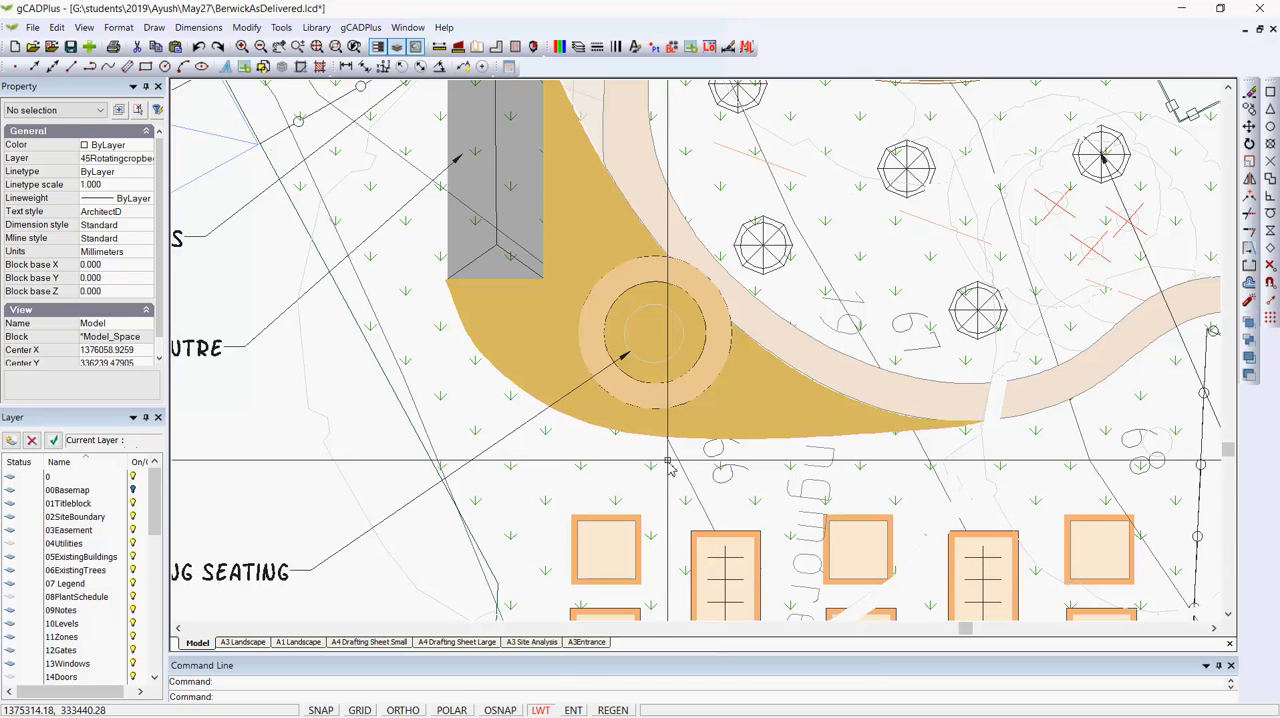
scroll(820, 380, down, 1)
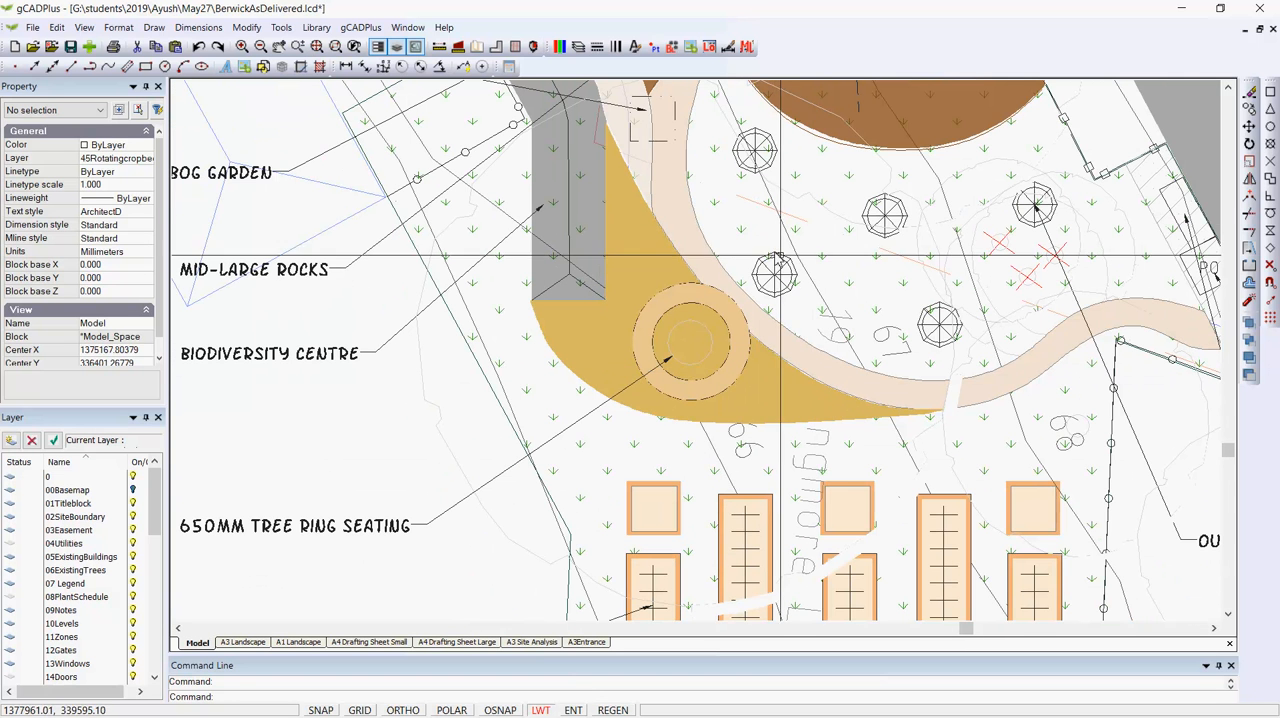
scroll(805, 405, down, 2)
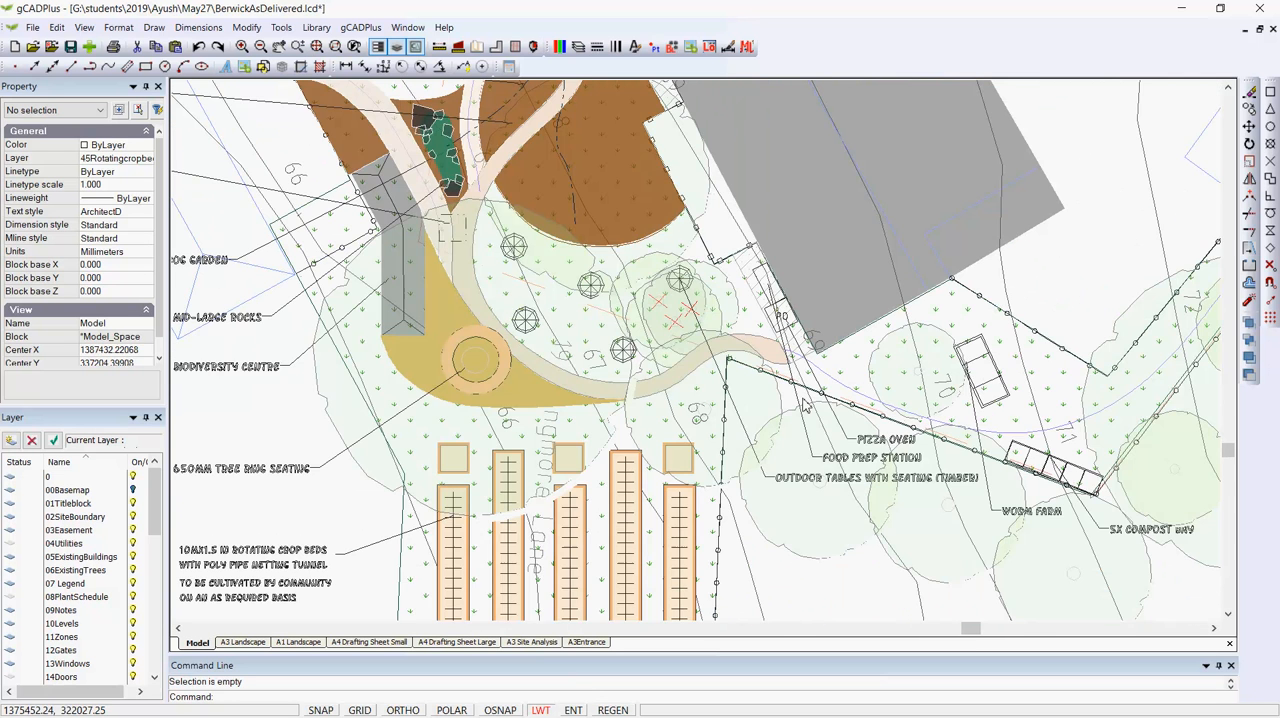